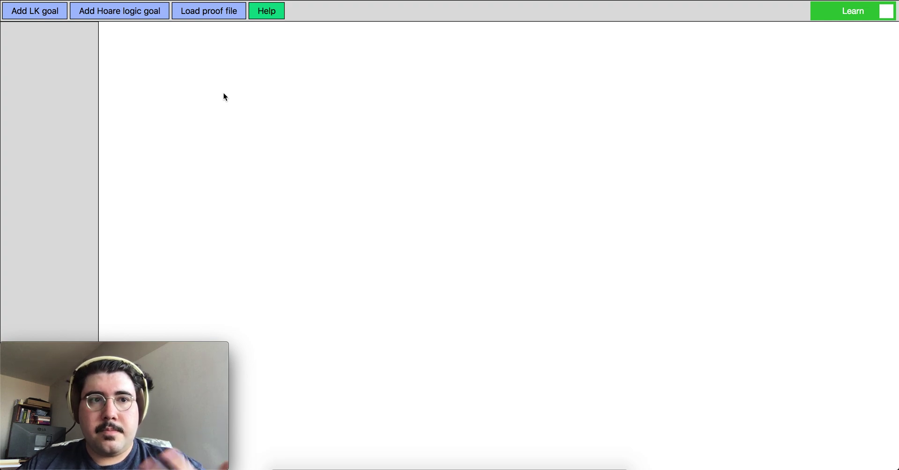
Enter the LK goal |- p -> q -> p && q, retyping the &&, and confirm it.
click(37, 11)
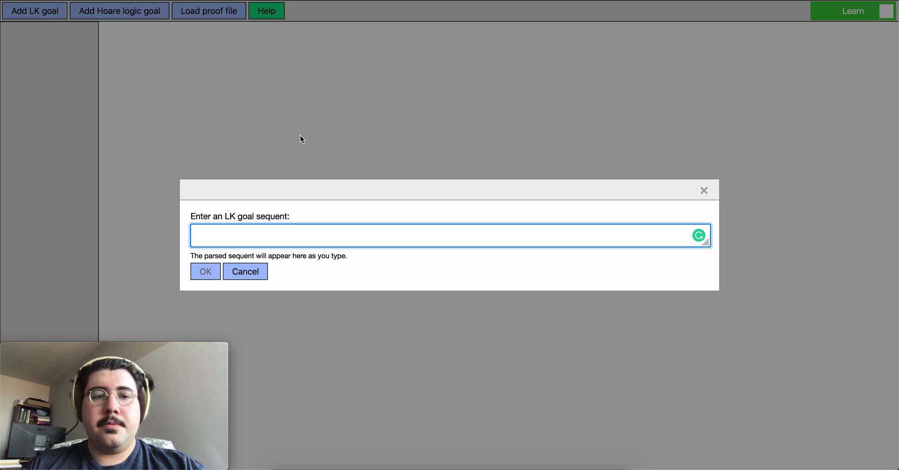
text(|-)
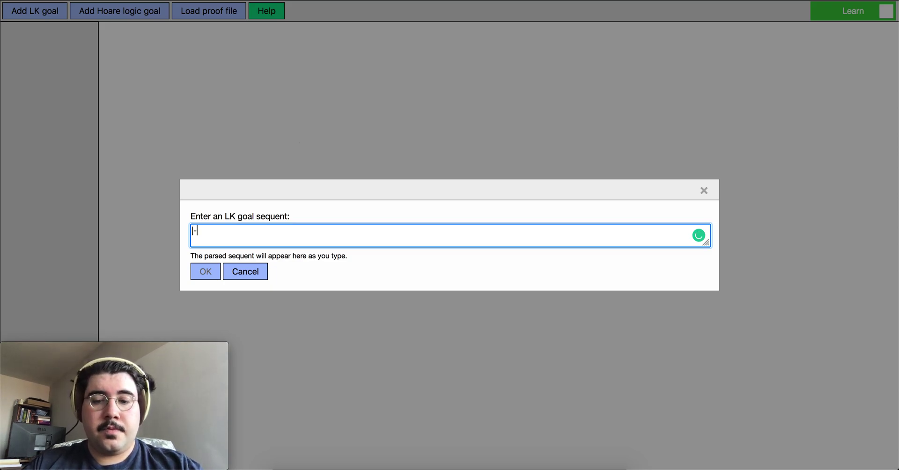
text( p -> q -> p &&)
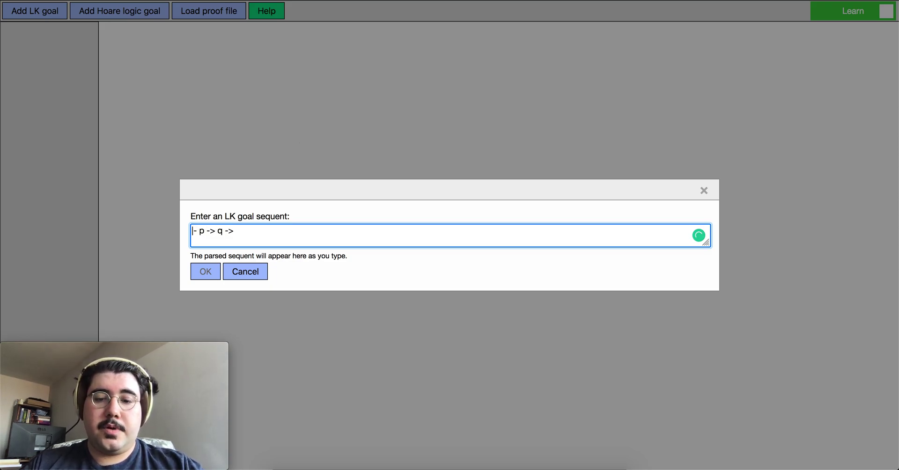
text( q)
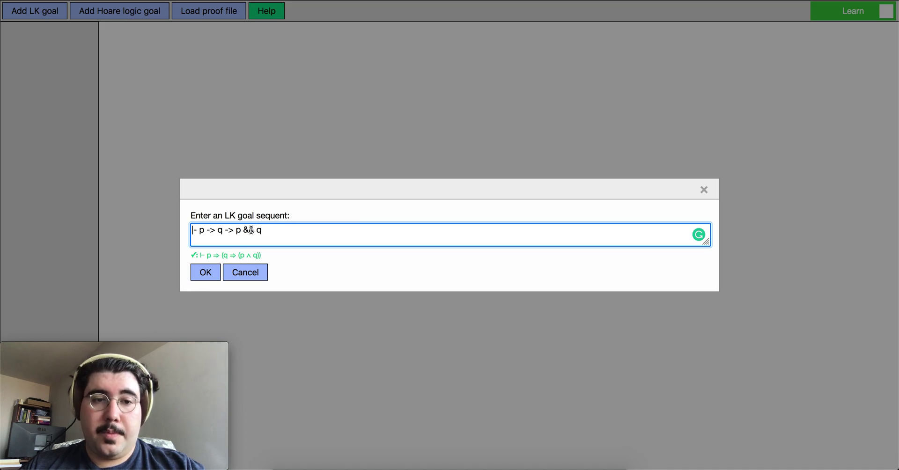
key(Left)
key(BackSpace)
key(BackSpace)
key(BackSpace)
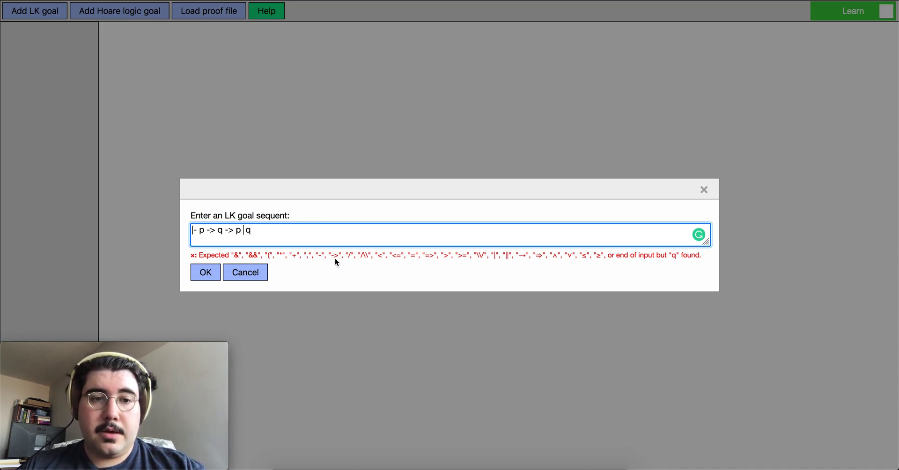
text(&&)
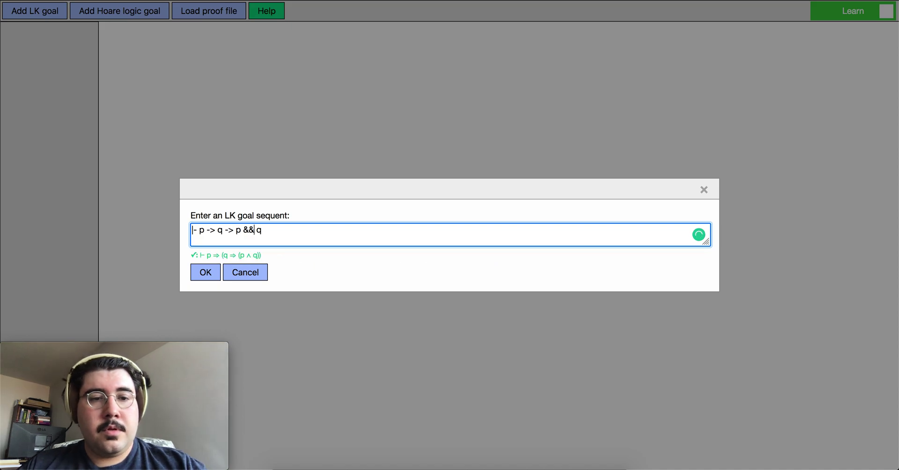
click(206, 275)
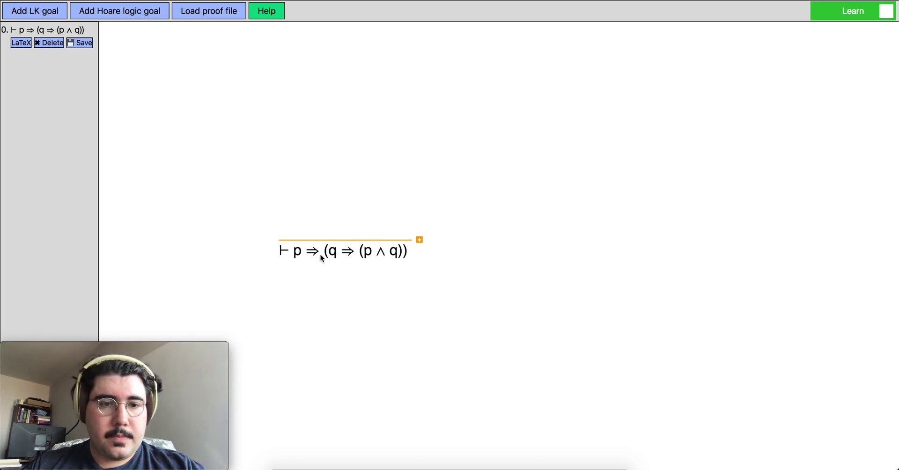
Drag the goal sequent to the canvas centre, resize it, and bring up its rule menu.
drag(322, 253, 413, 267)
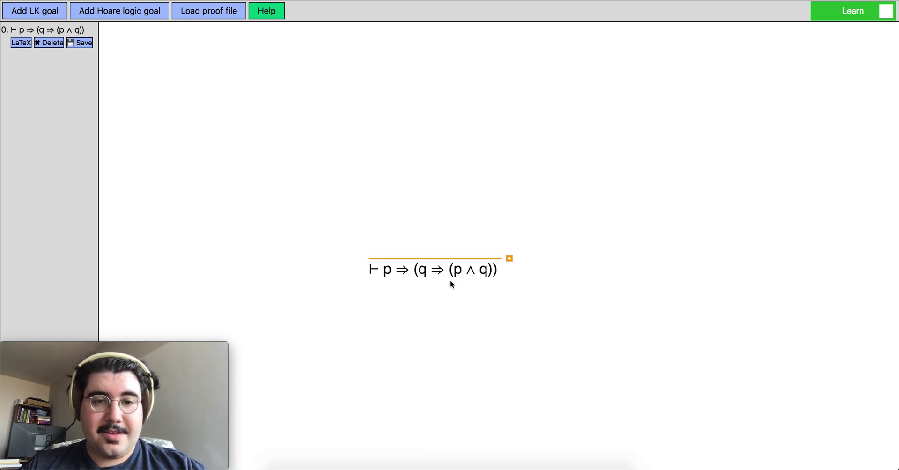
drag(516, 252, 451, 258)
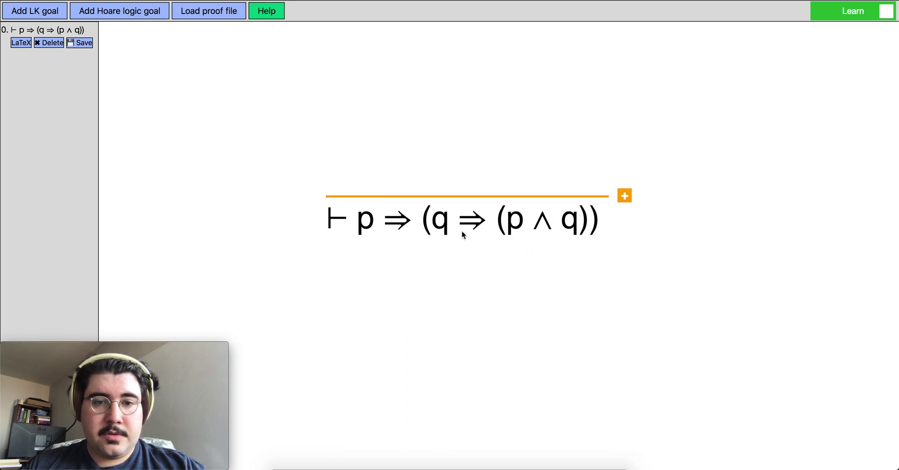
scroll(462, 232, down, 5)
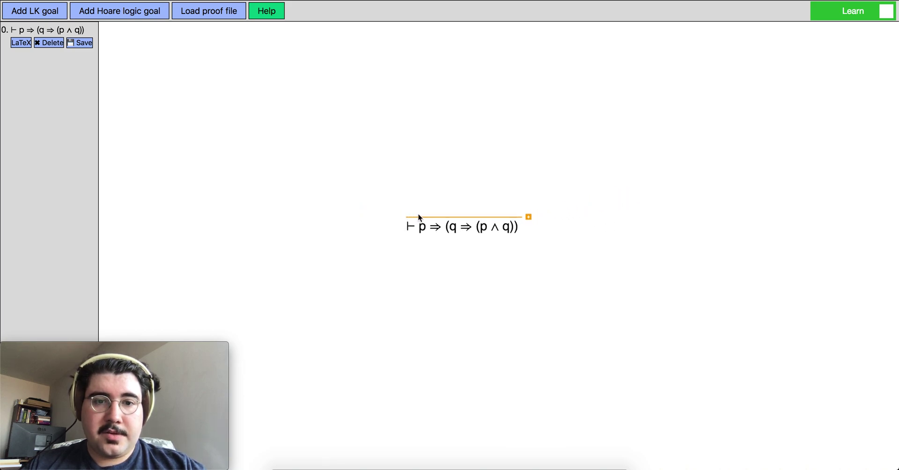
drag(417, 215, 491, 255)
scroll(491, 255, up, 3)
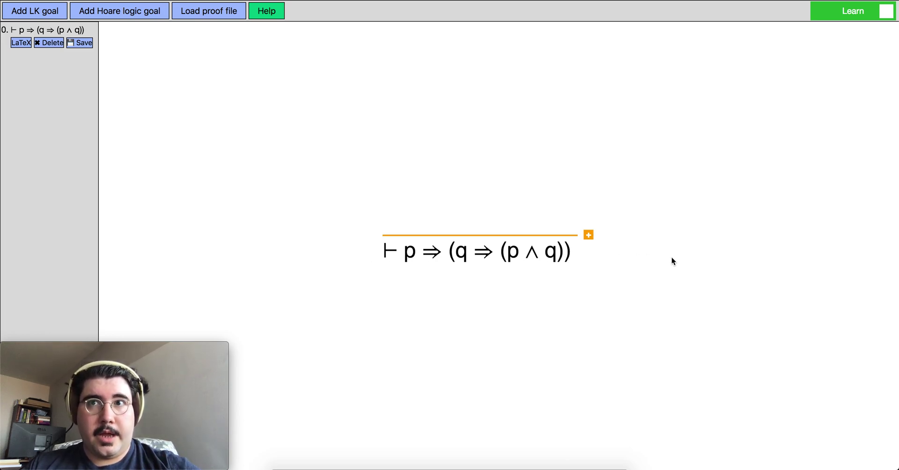
click(589, 236)
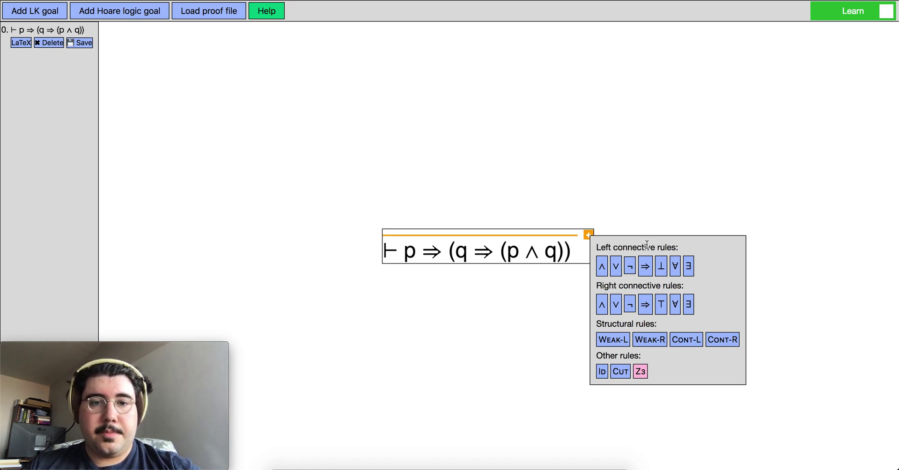
Apply ⇒-R twice, moving p and then q into the assumptions.
click(646, 306)
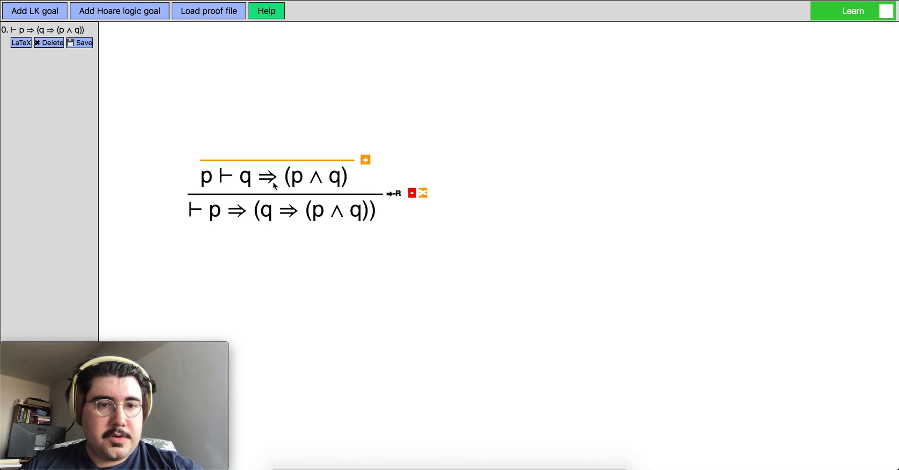
click(366, 162)
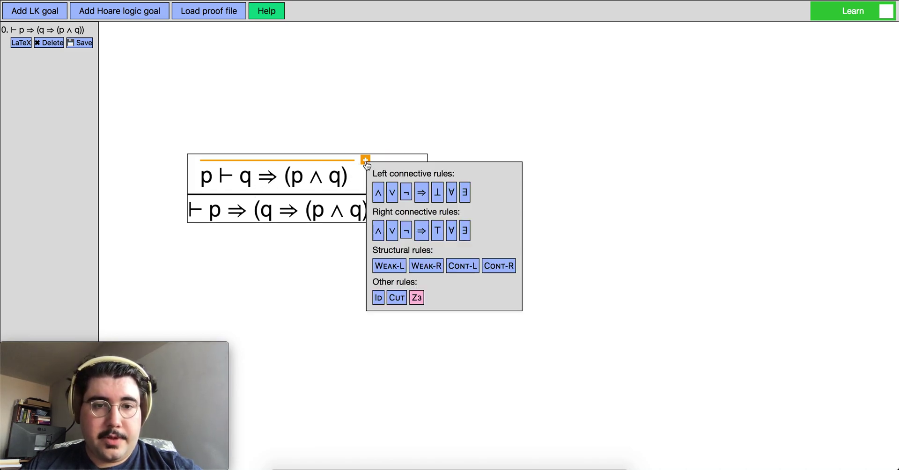
click(424, 233)
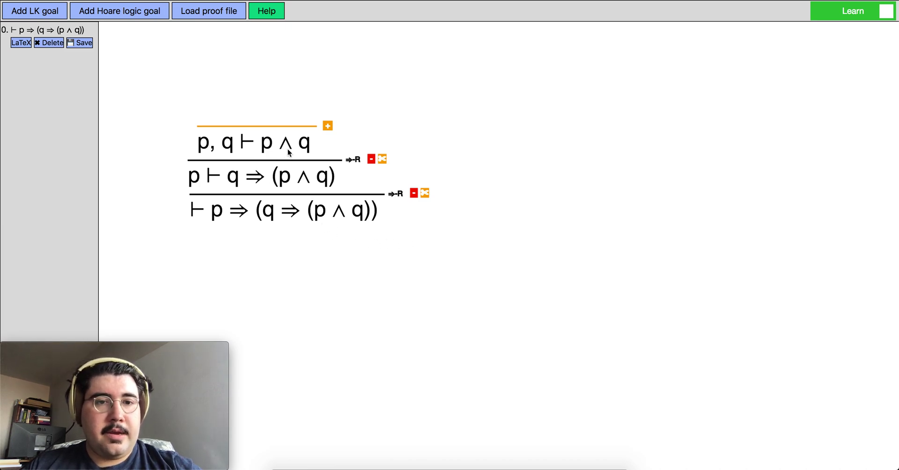
Split p, q ⊢ p ∧ q with ∧-R and close both branches with Id.
click(328, 126)
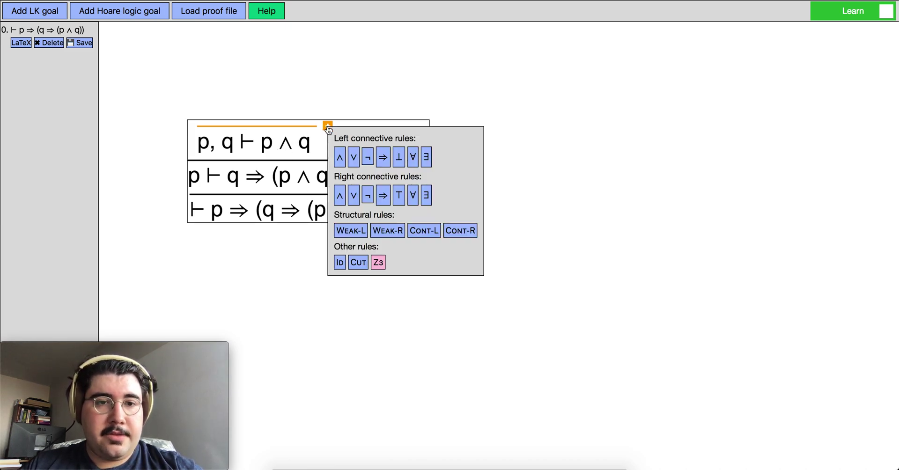
click(340, 196)
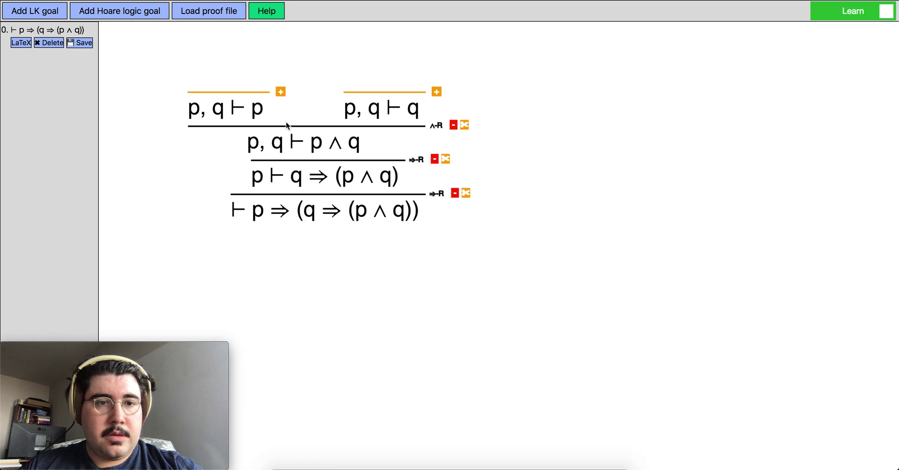
click(281, 92)
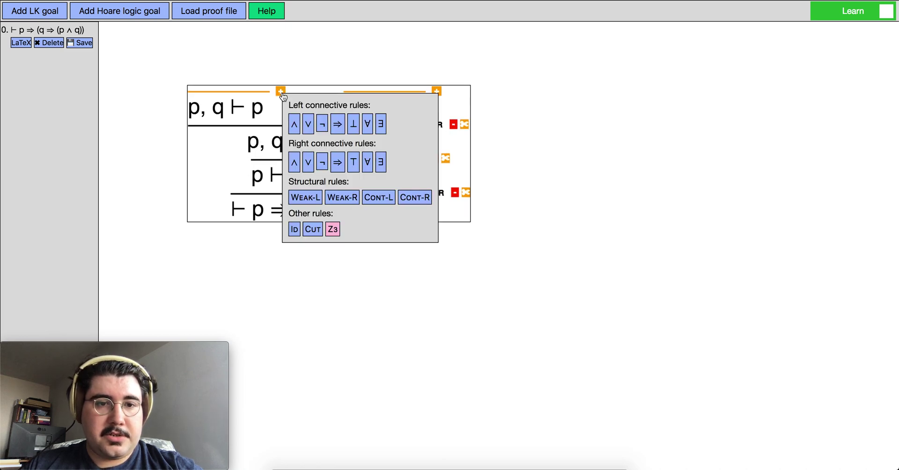
click(294, 229)
click(461, 91)
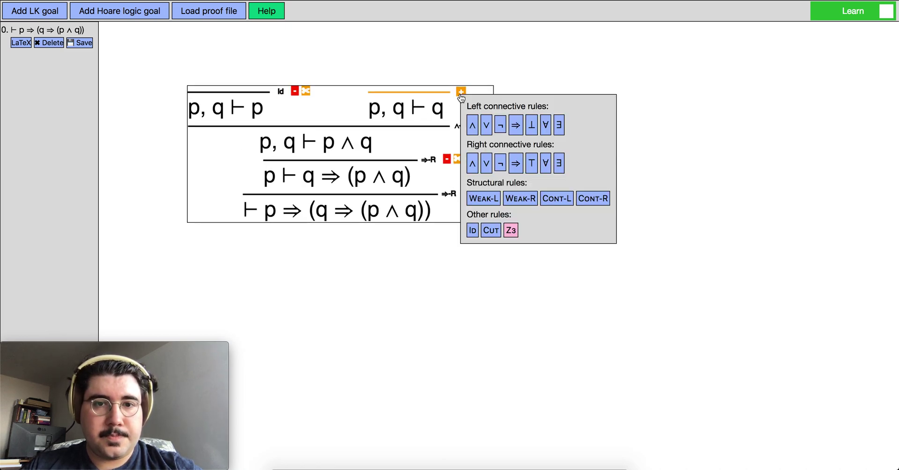
click(472, 229)
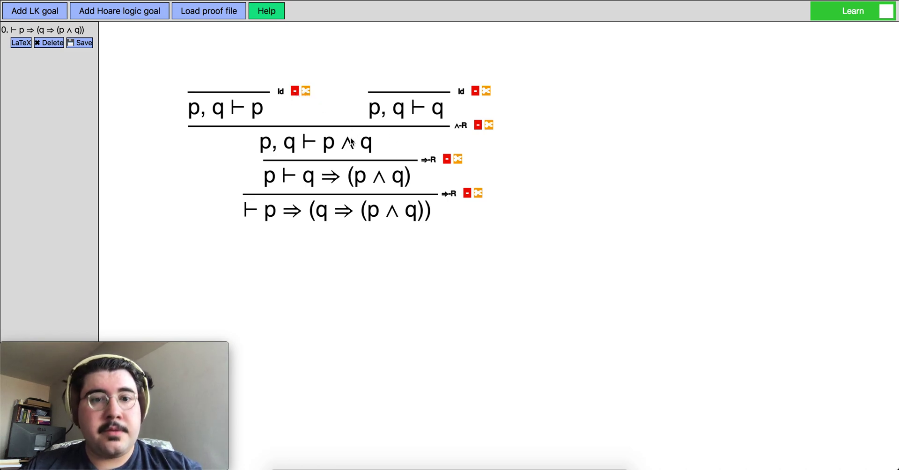
Request unapplying the upper ⇒-R rule on p ⊢ q ⇒ (p ∧ q).
click(447, 161)
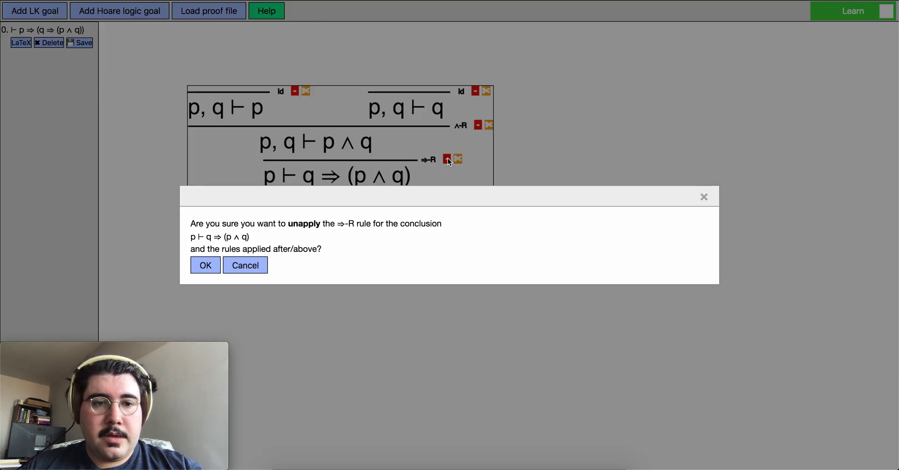
Confirm the unapply, then reapply ⇒-R to p ⊢ q ⇒ (p ∧ q).
click(206, 263)
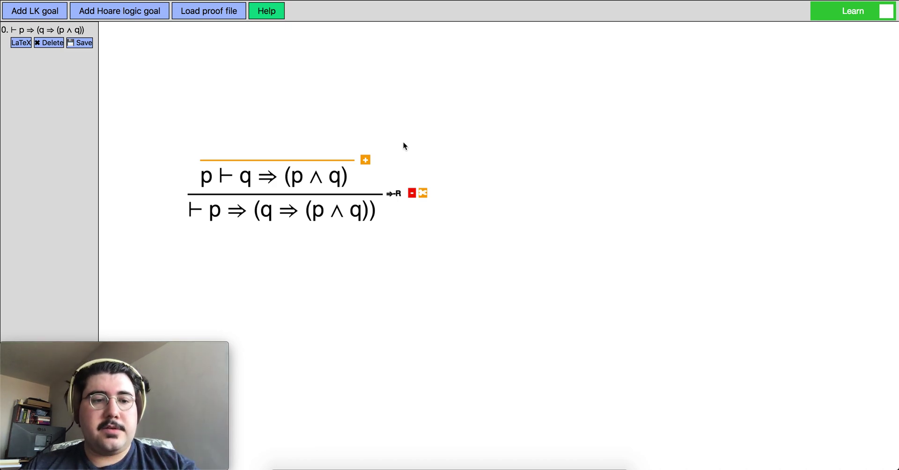
click(366, 161)
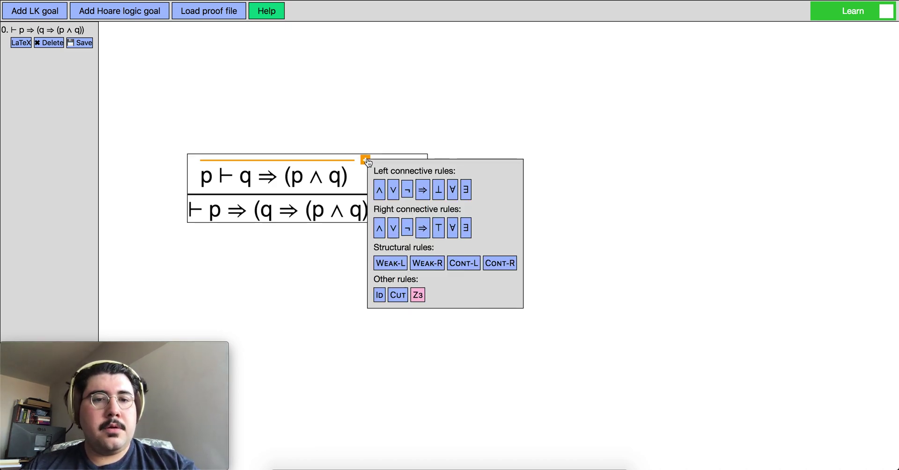
click(423, 228)
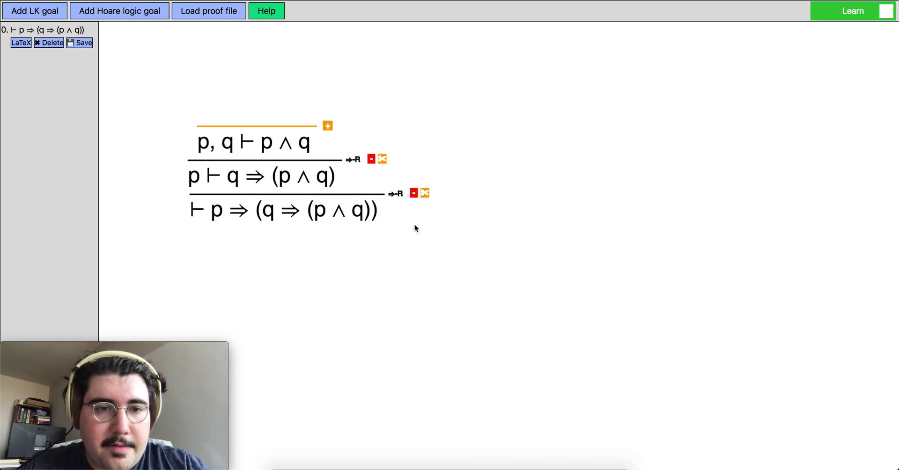
Split p, q ⊢ p ∧ q with ∧-R again and close both branches with Id.
click(328, 126)
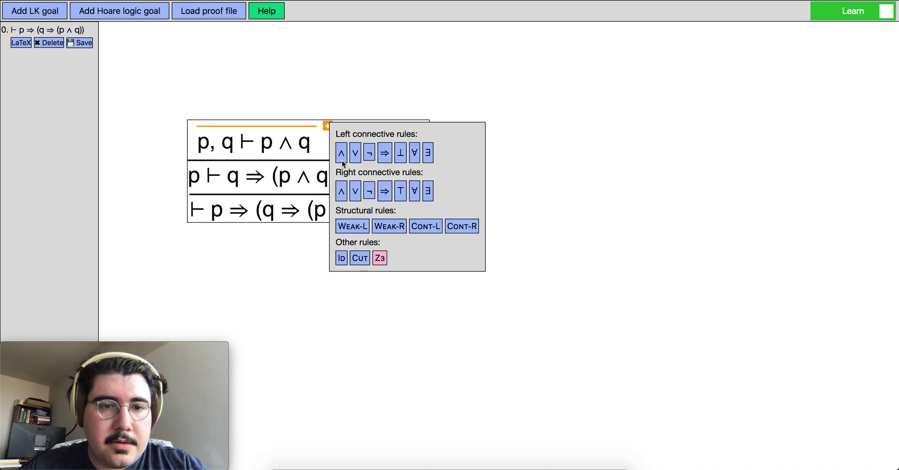
click(342, 192)
click(280, 93)
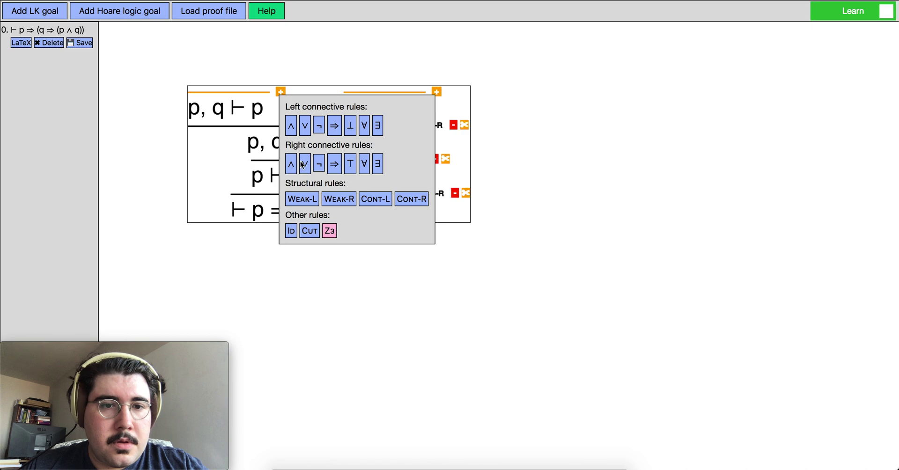
click(290, 230)
click(461, 92)
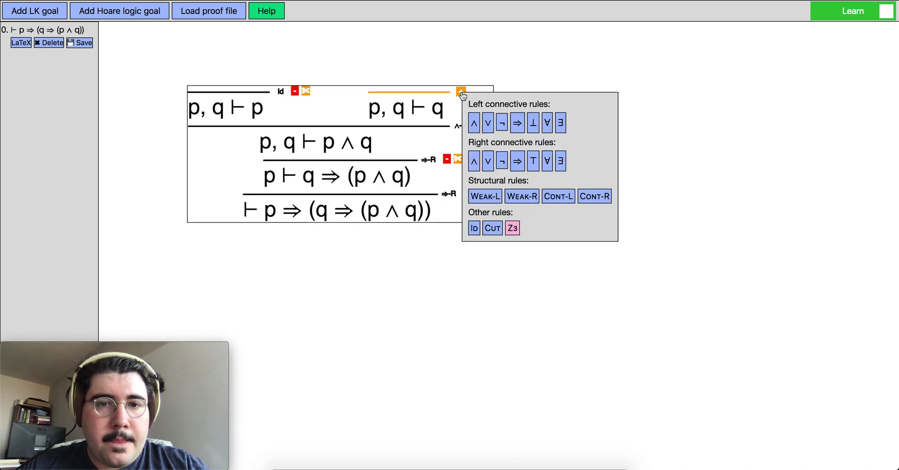
click(474, 228)
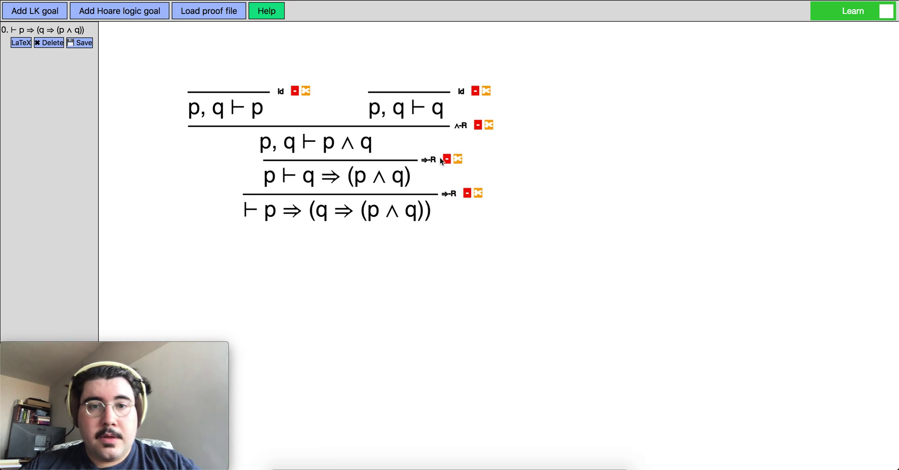
Detach the ⇒-R branch at p ⊢ q ⇒ (p ∧ q) into its own proof tree.
click(458, 161)
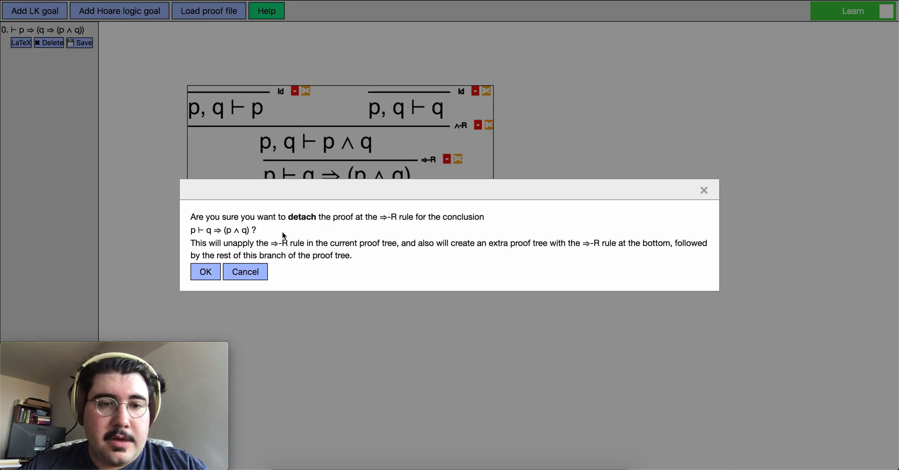
drag(287, 193, 353, 274)
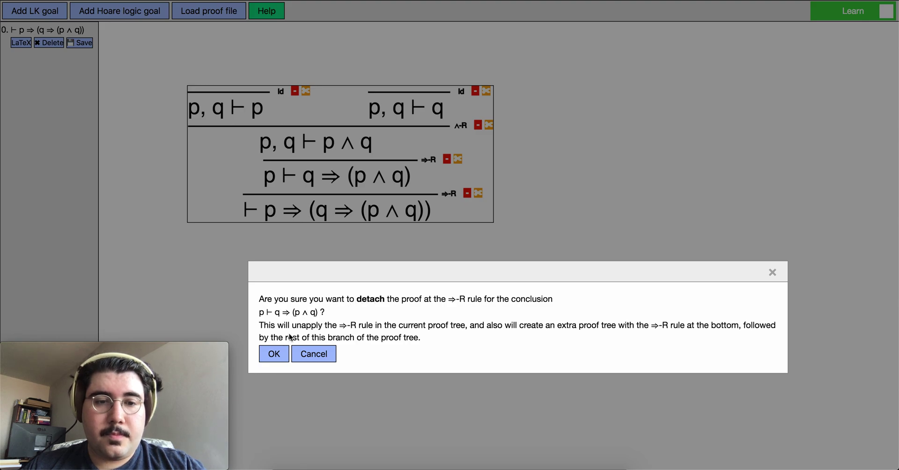
click(274, 354)
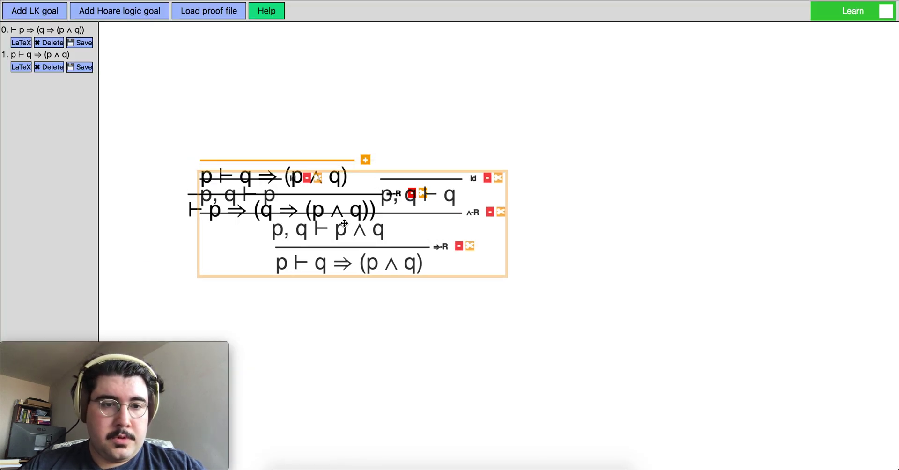
Move the detached subtree above the original and drop it onto goal 0's open leaf.
drag(300, 93, 278, 75)
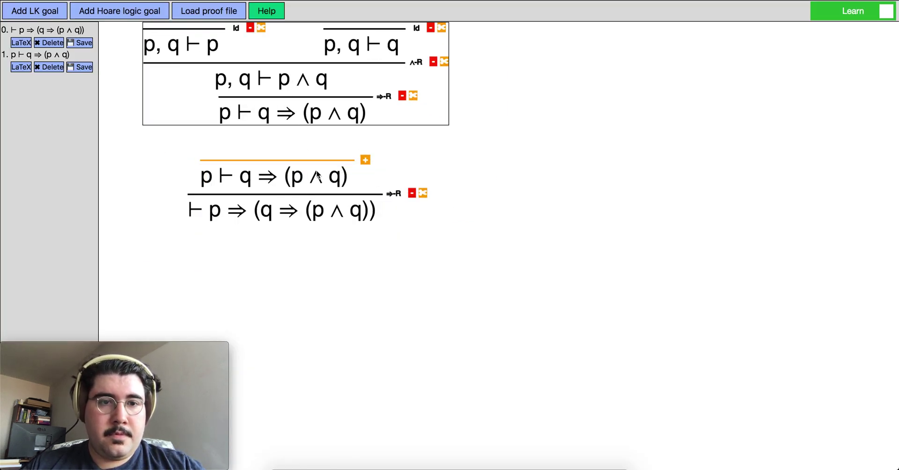
drag(336, 91, 345, 136)
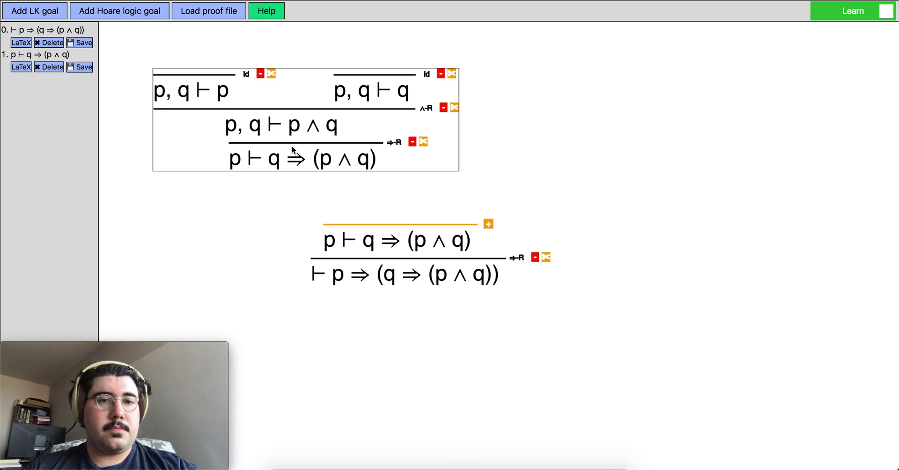
click(142, 121)
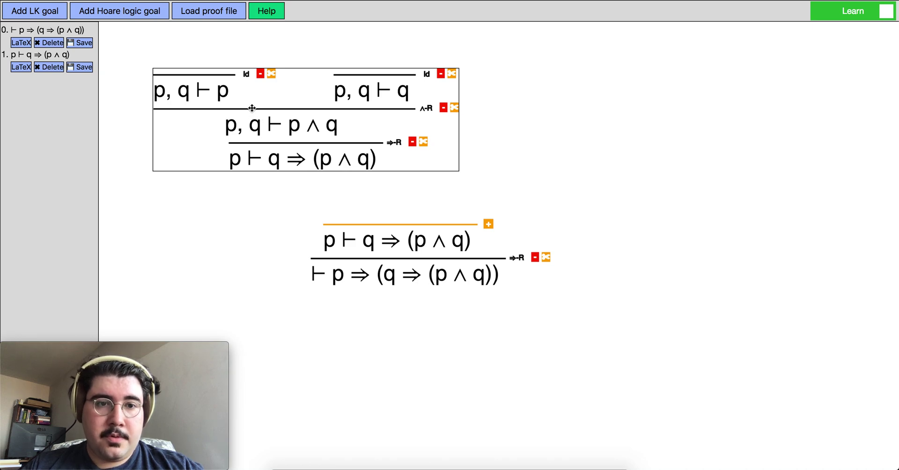
drag(253, 110, 332, 171)
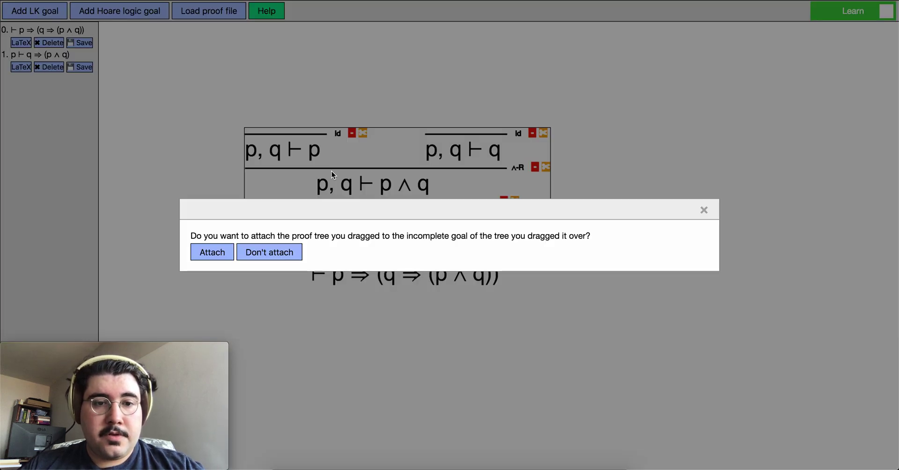
Confirm attaching the p ⊢ q ⇒ (p ∧ q) subtree to goal 0's open leaf.
click(210, 255)
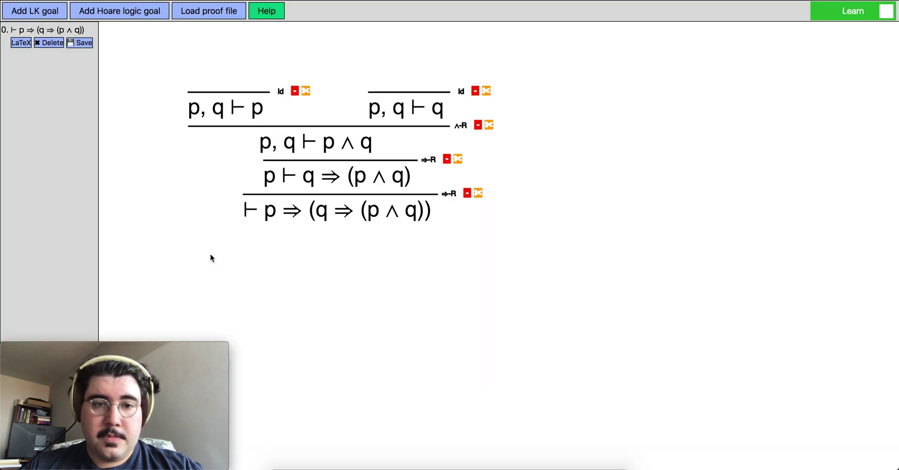
Export goal 0's proof tree as LaTeX and dismiss the clipboard notice.
click(22, 43)
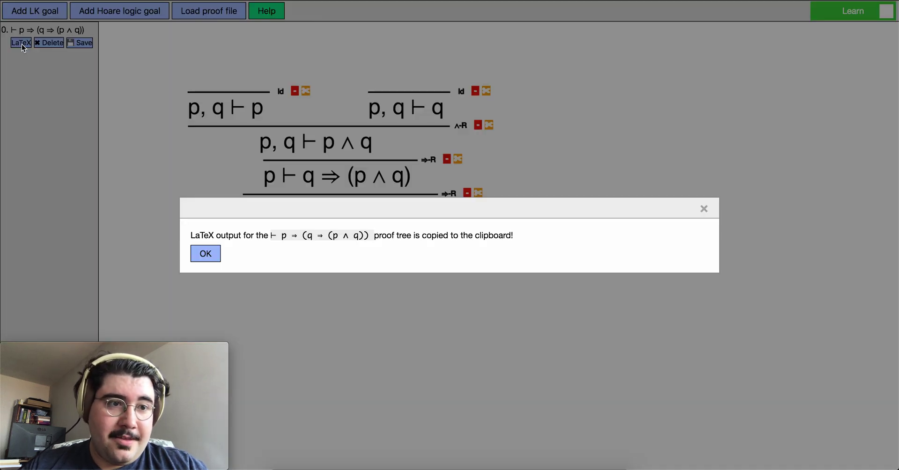
click(204, 256)
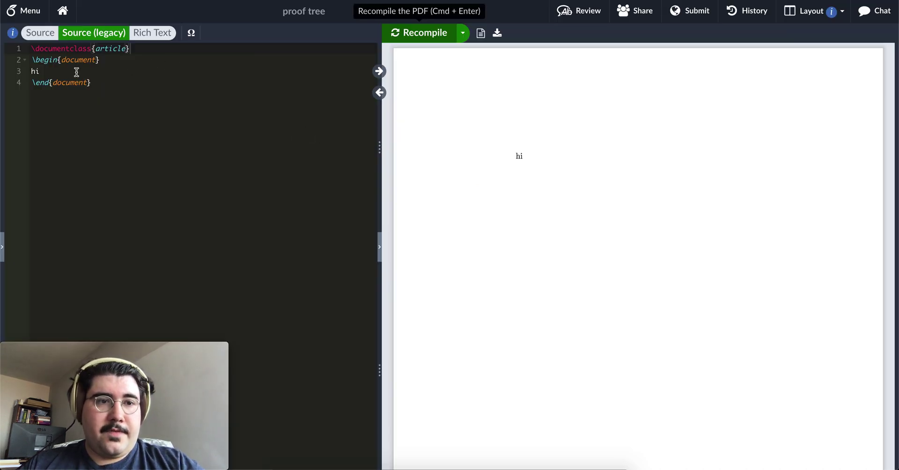
Replace the Overleaf document with the pasted bussproofs source and recompile the PDF.
key(ctrl+a)
key(ctrl+v)
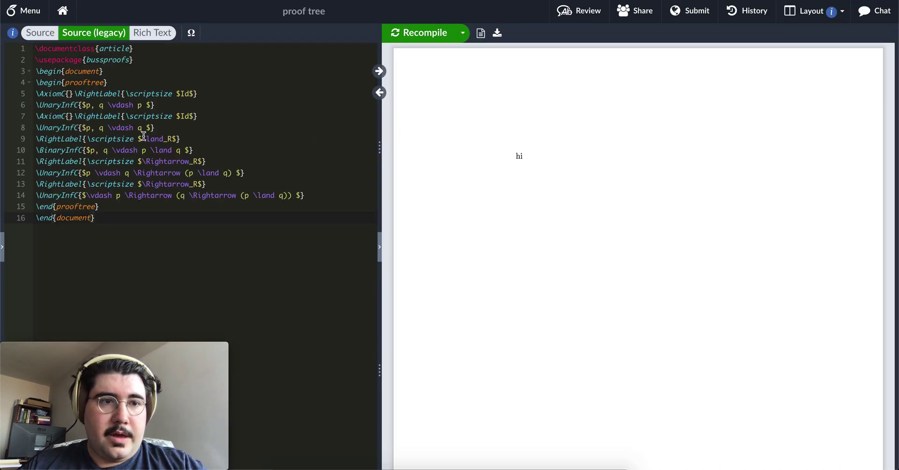
click(405, 38)
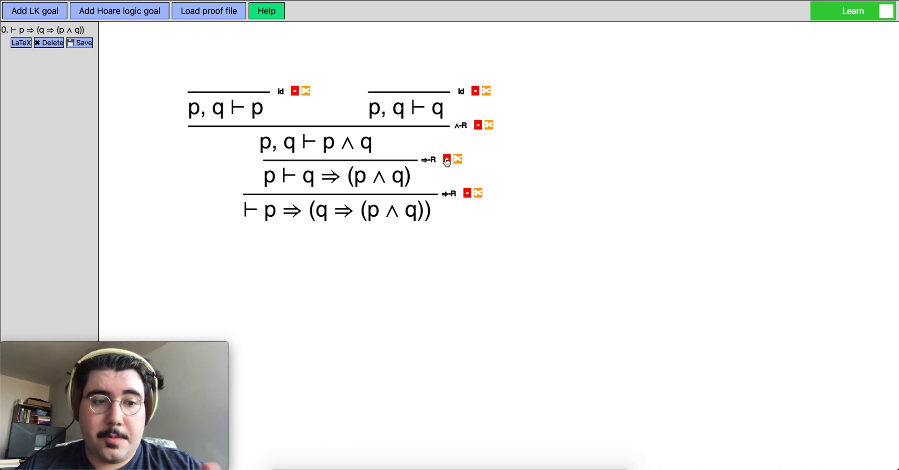
Unapply the bottom ⇒-R rule, dismiss the failed left ⇒ attempt, then delete goal 0.
click(463, 192)
click(205, 263)
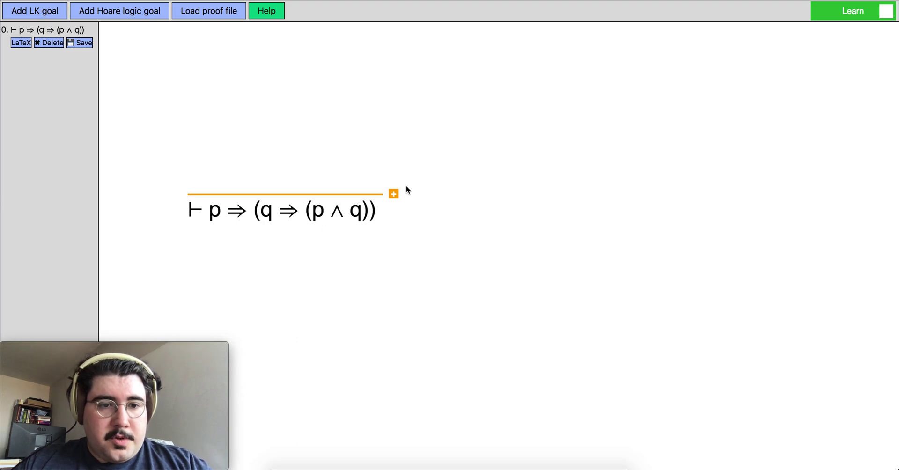
click(394, 195)
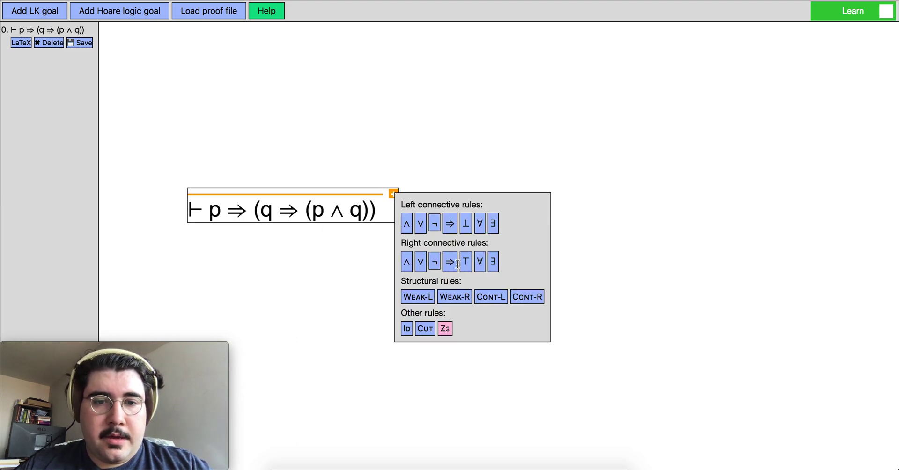
click(453, 226)
drag(406, 207, 447, 277)
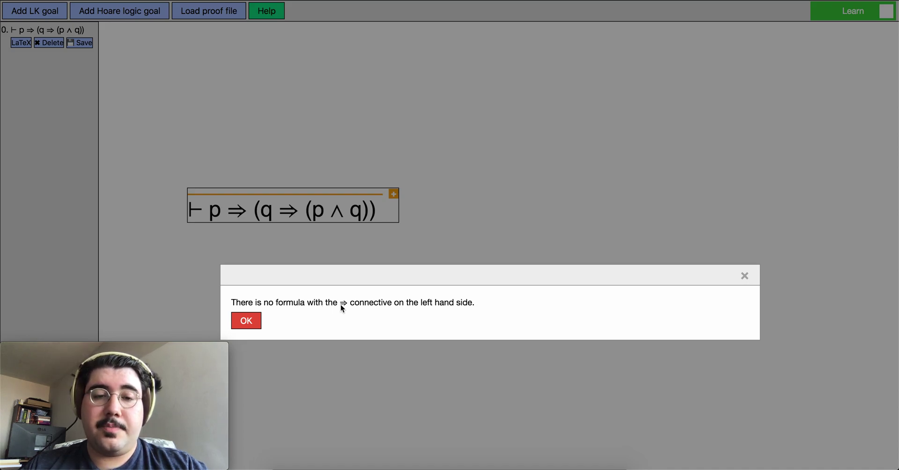
click(249, 321)
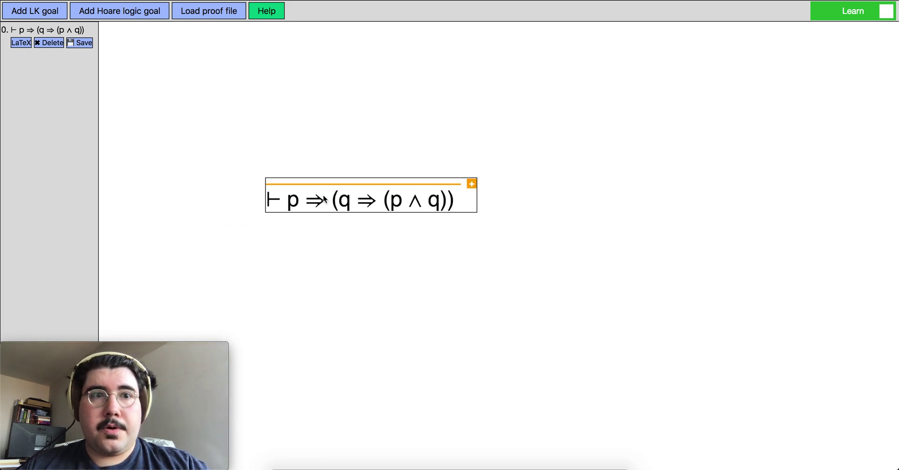
click(47, 43)
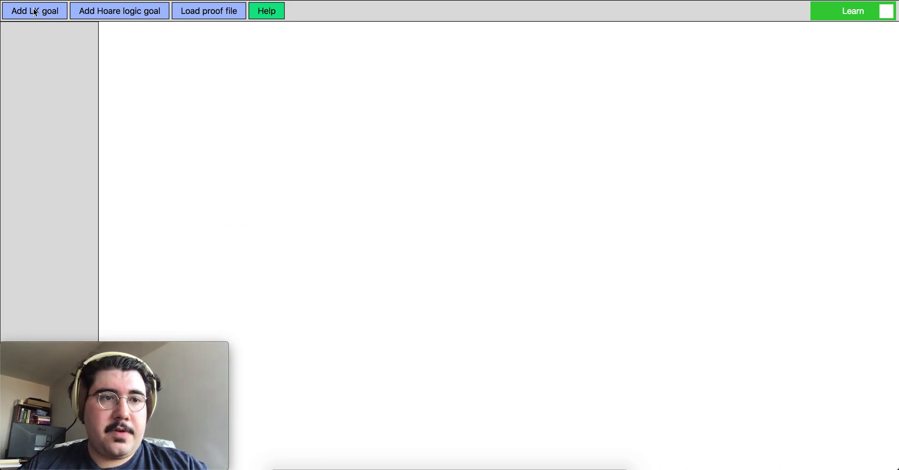
click(34, 9)
text(|- )
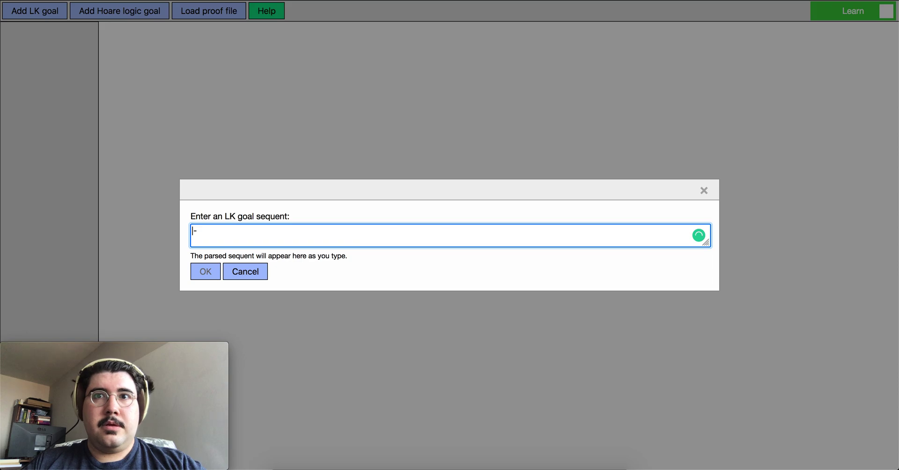
text(p -> q, r )
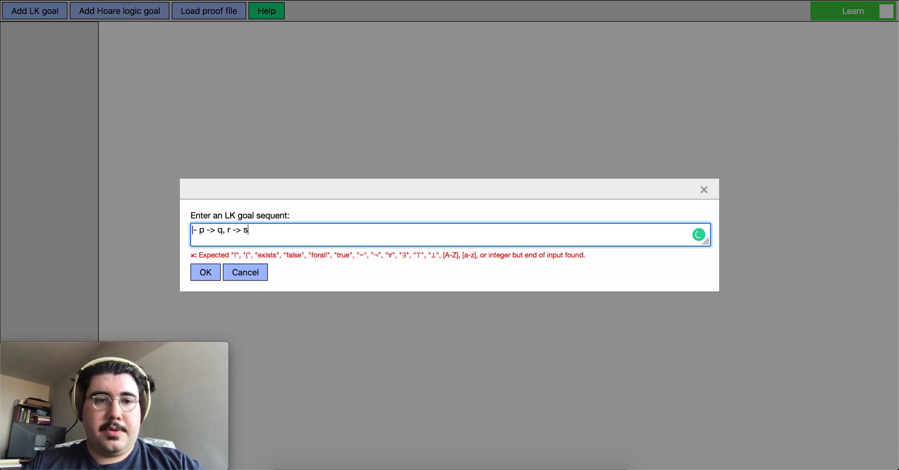
text(-> s)
click(210, 275)
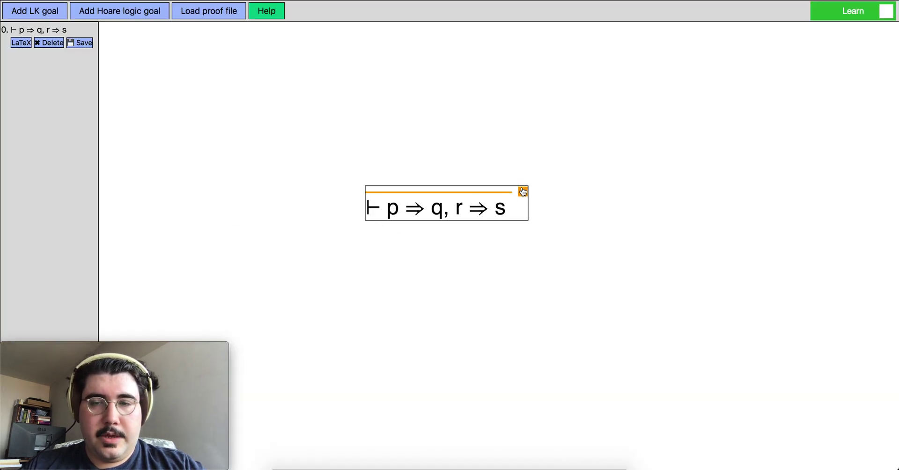
click(524, 193)
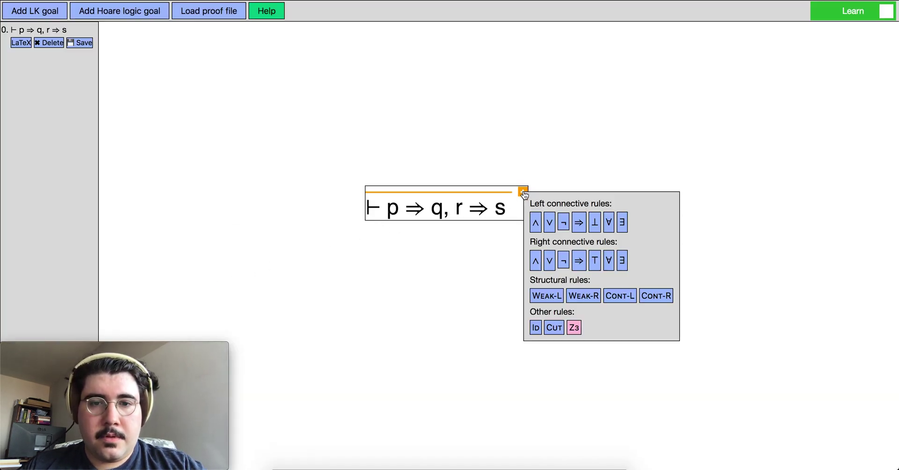
mouse_move(524, 194)
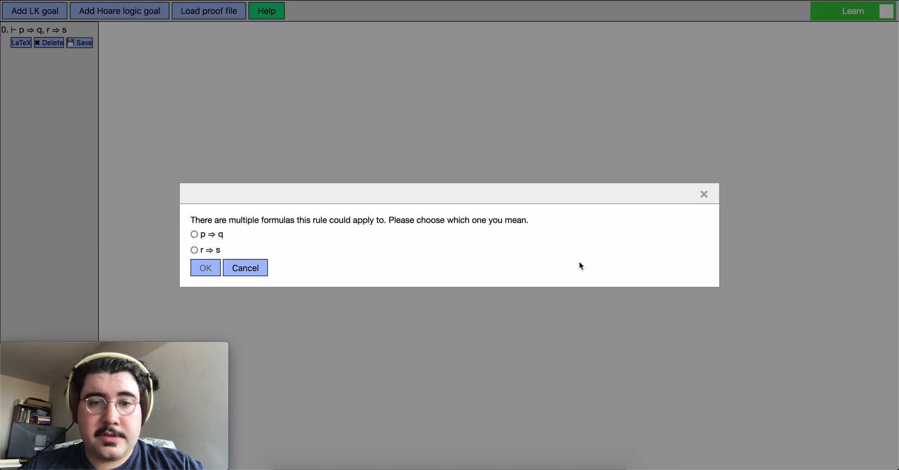
drag(436, 198, 512, 279)
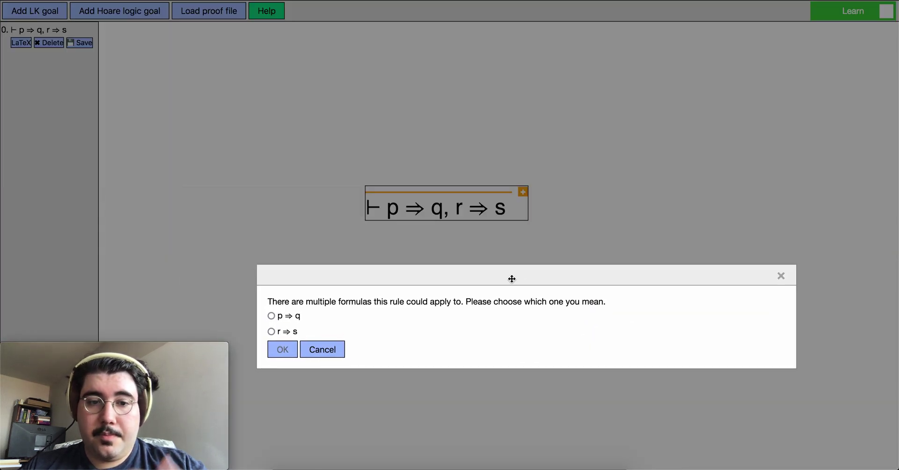
click(271, 316)
click(284, 352)
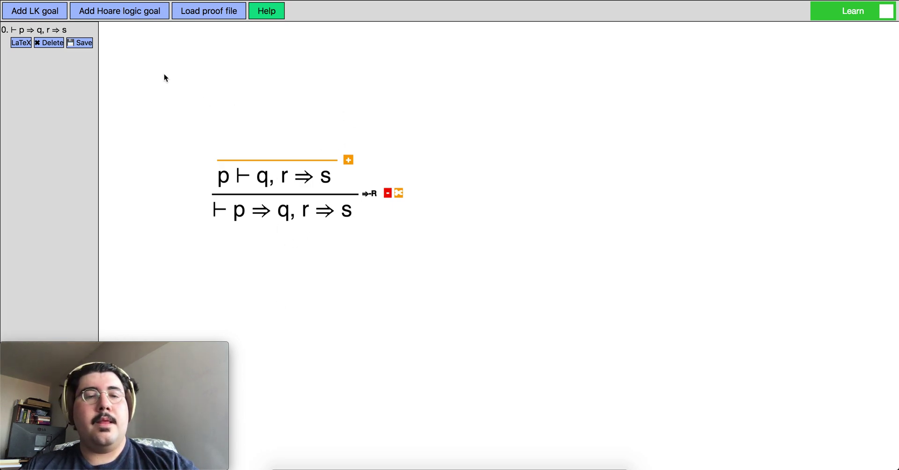
click(51, 42)
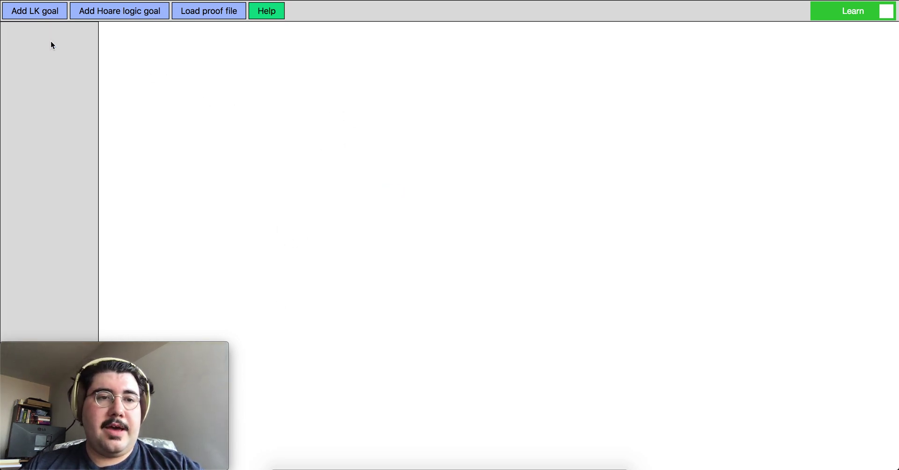
Enter a new LK goal reading |- forall x. P(x) -> P(x).
click(42, 10)
text(|- foral)
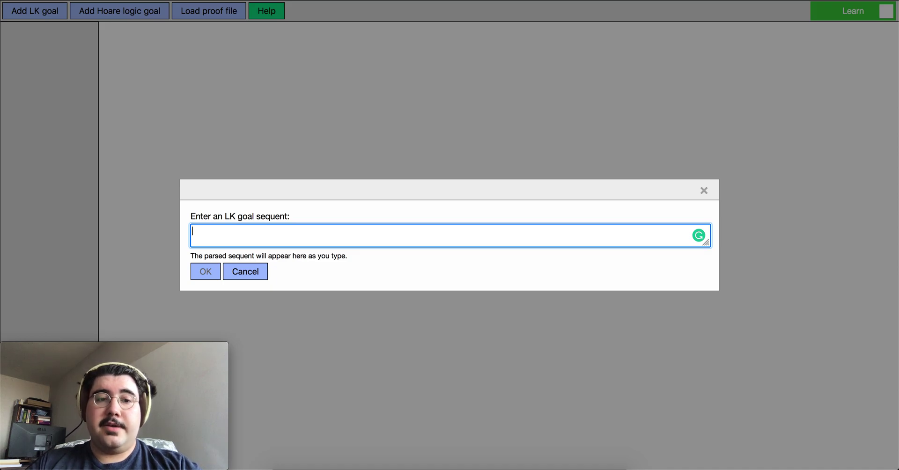
text(l x. ()
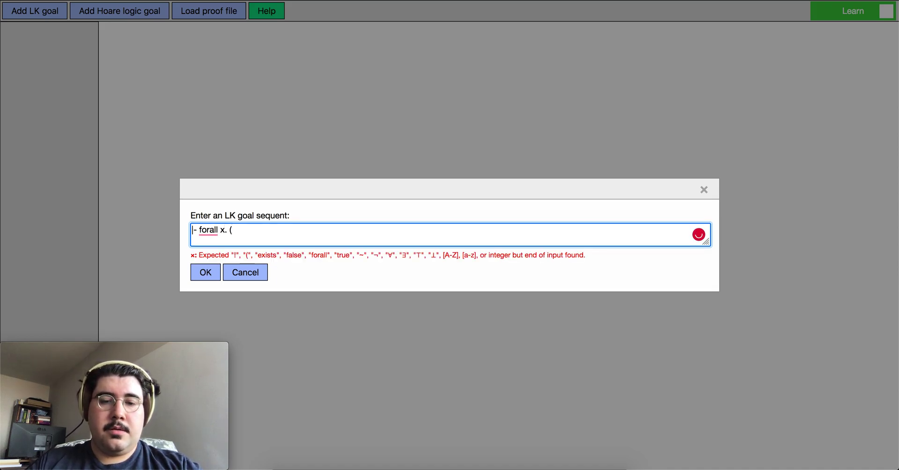
key(BackSpace)
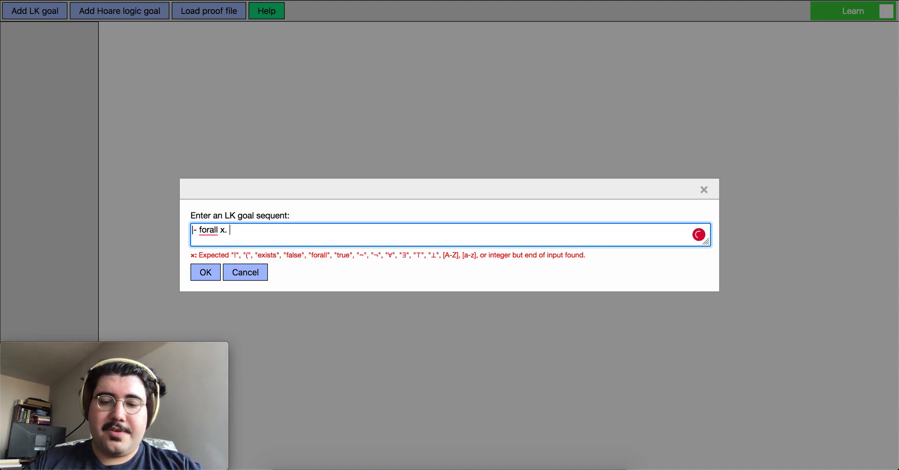
text(P()
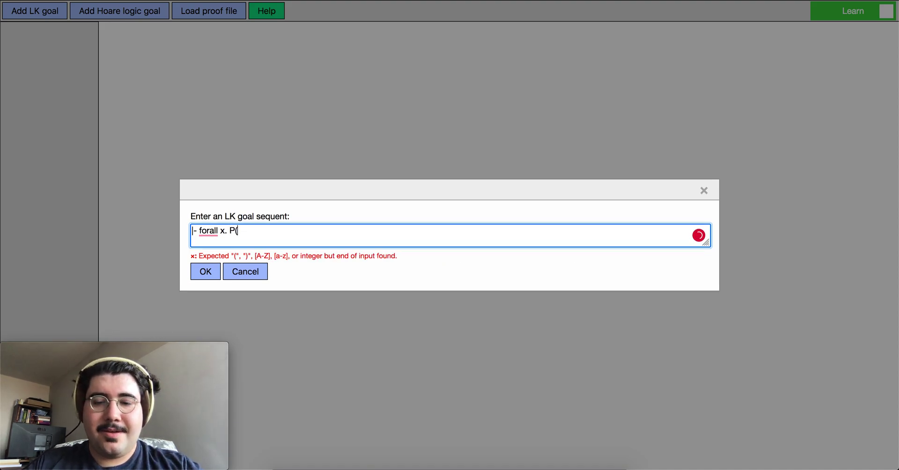
text(x) -> P(x))
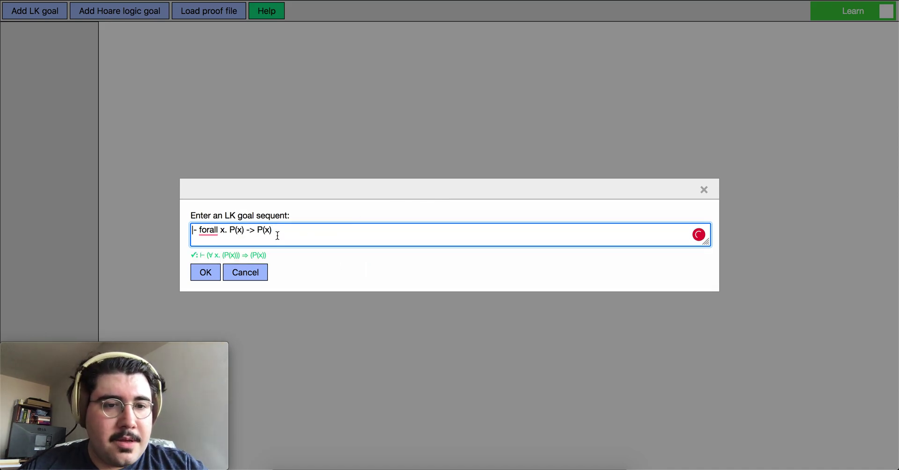
click(207, 254)
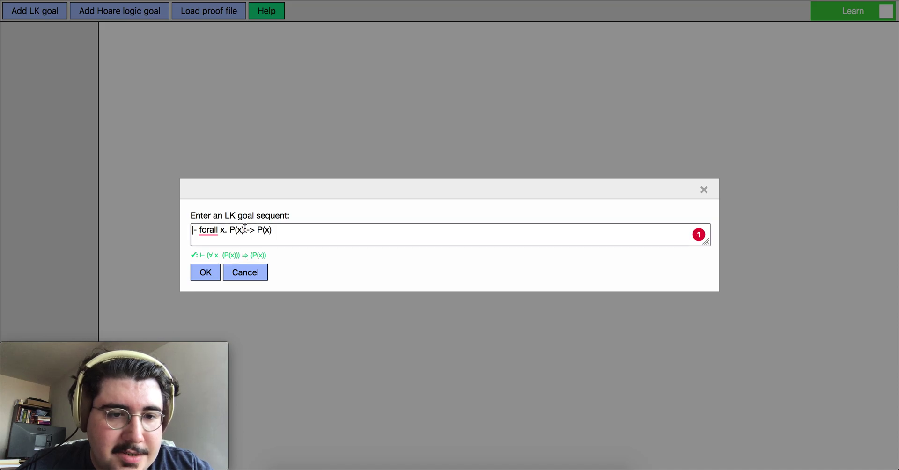
Wrap P(x) -> P(x) in parentheses after forall x. and confirm the goal.
drag(244, 230, 199, 230)
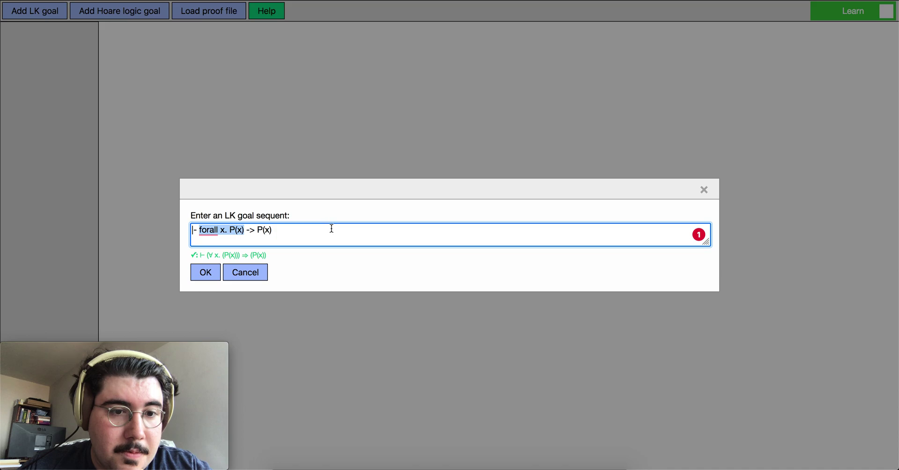
click(316, 228)
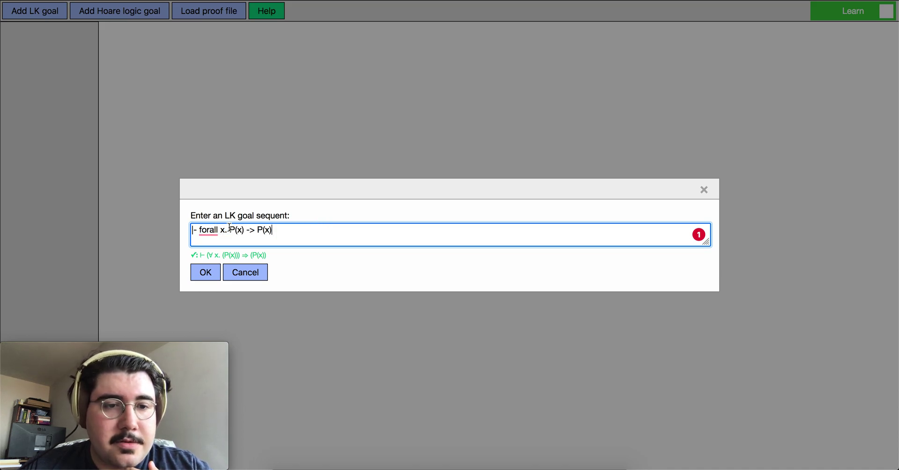
click(229, 230)
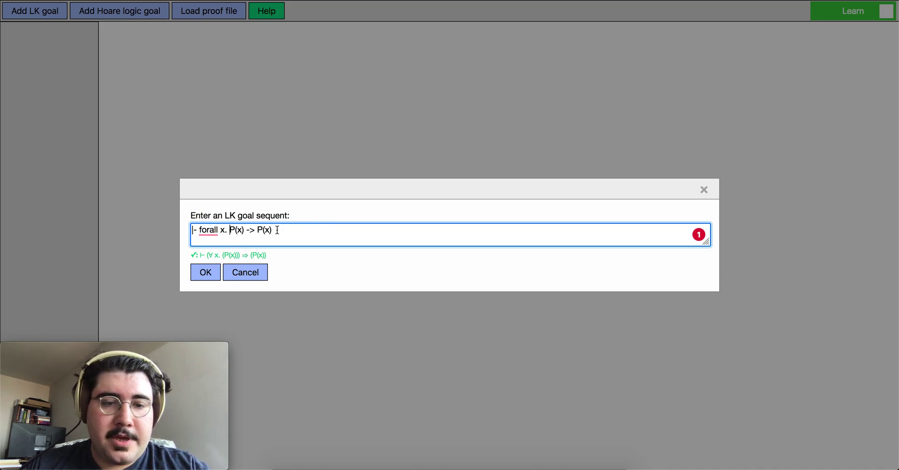
text(()
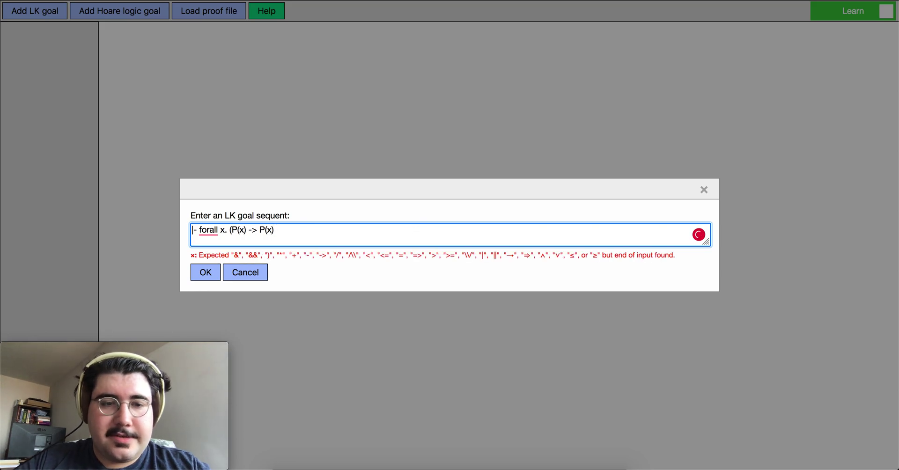
click(277, 230)
text())
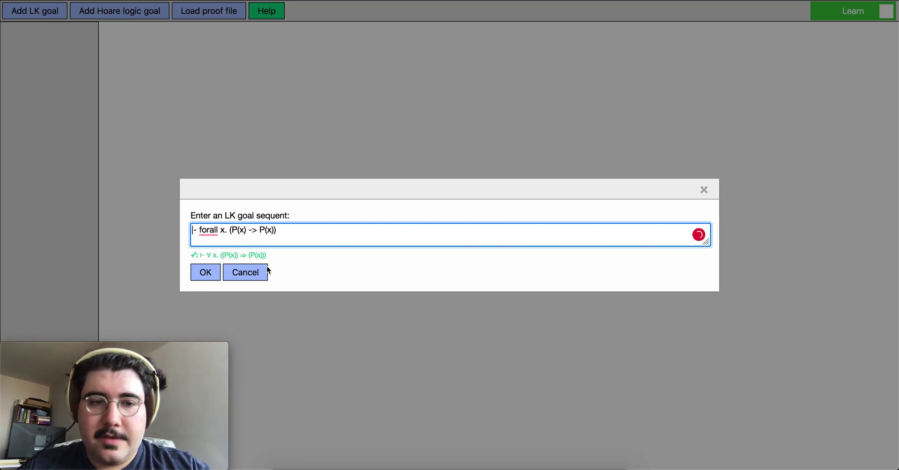
click(217, 274)
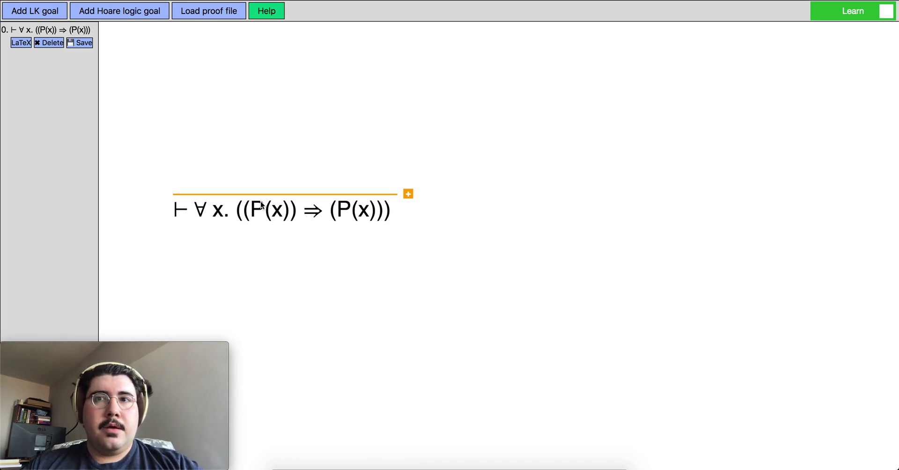
Apply right ∀ with fresh variable k to get ⊢ P(k) ⇒ P(k), then delete the goal.
drag(270, 208, 416, 235)
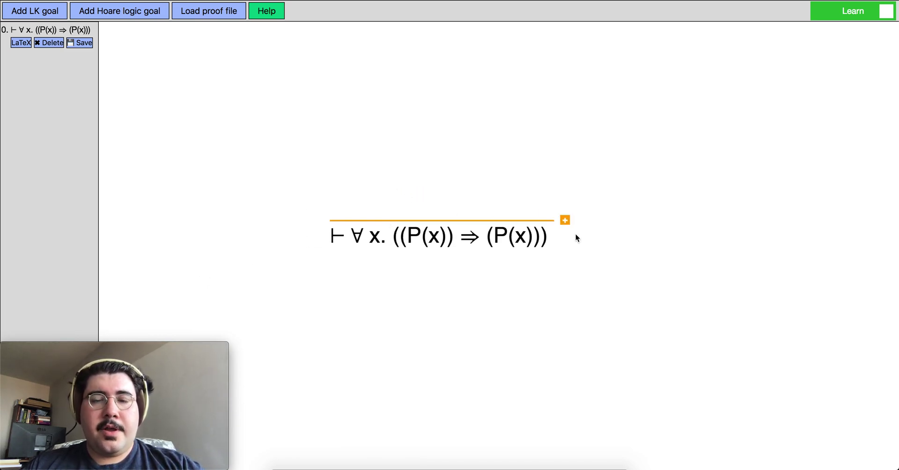
click(565, 221)
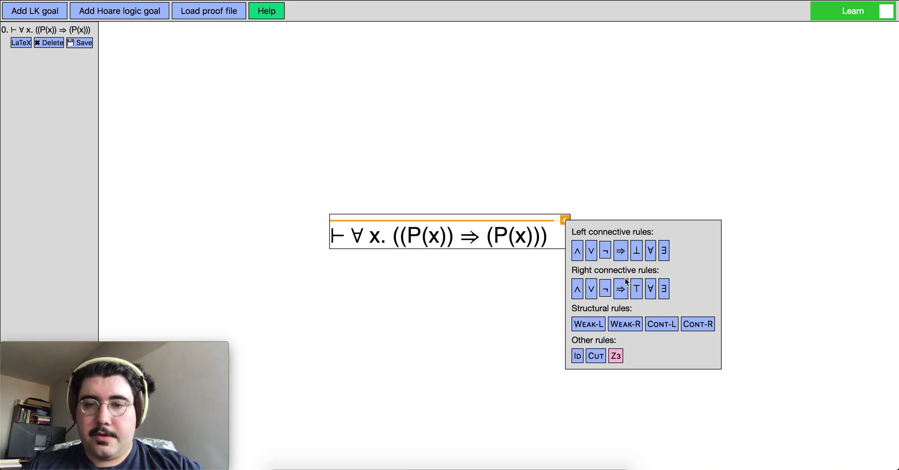
click(650, 289)
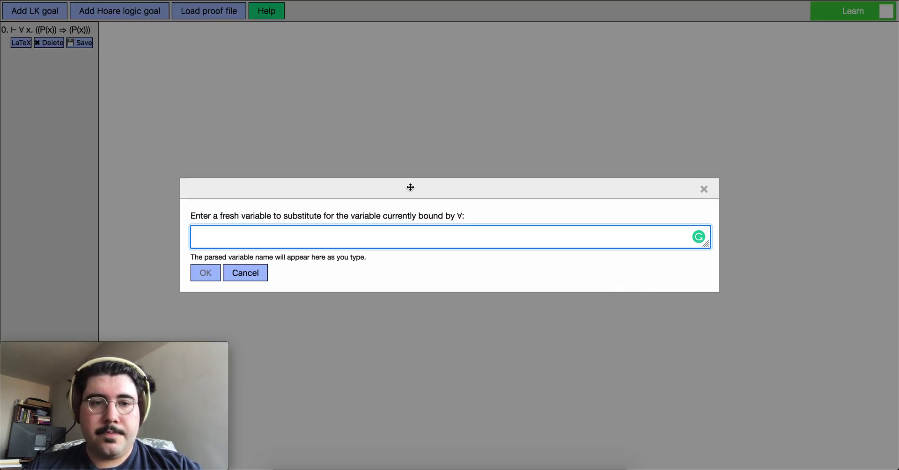
drag(409, 187, 521, 299)
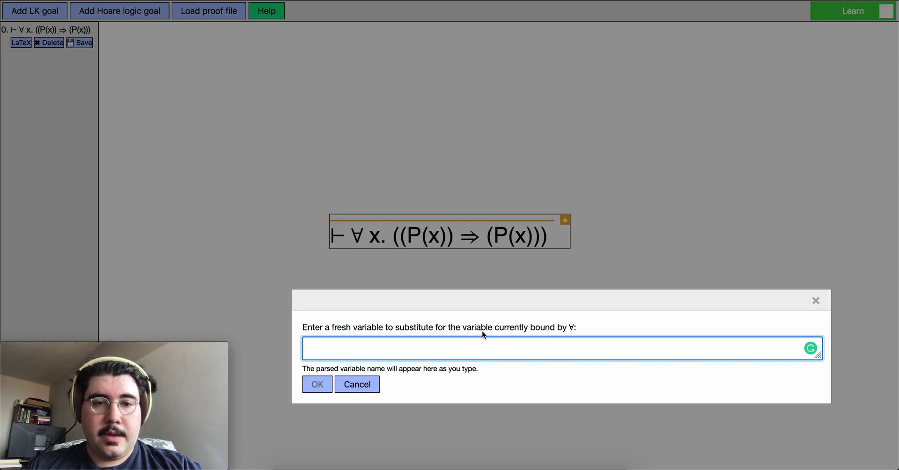
text(k)
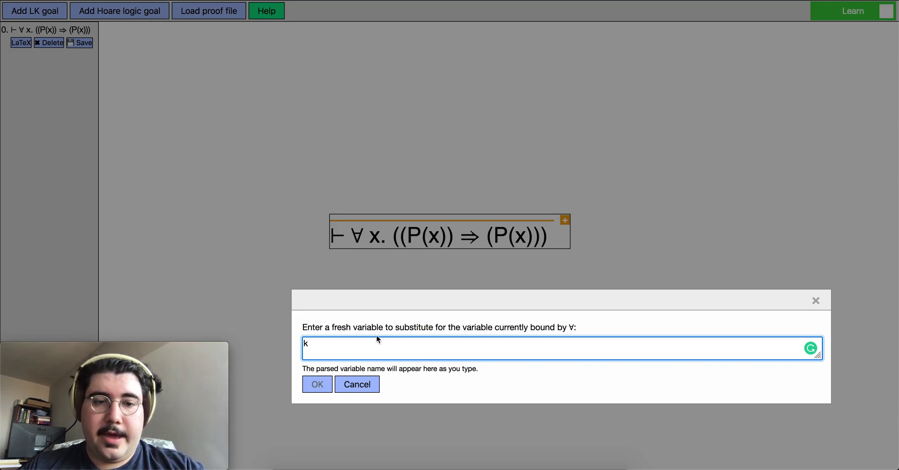
click(320, 386)
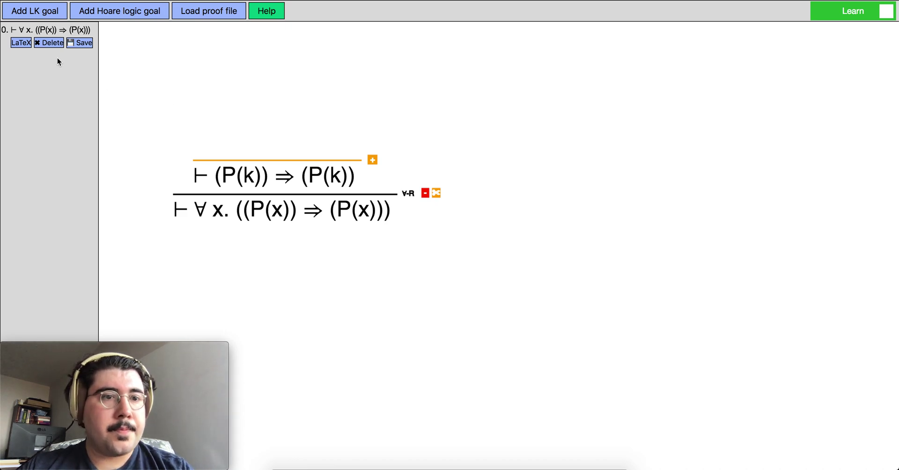
click(47, 43)
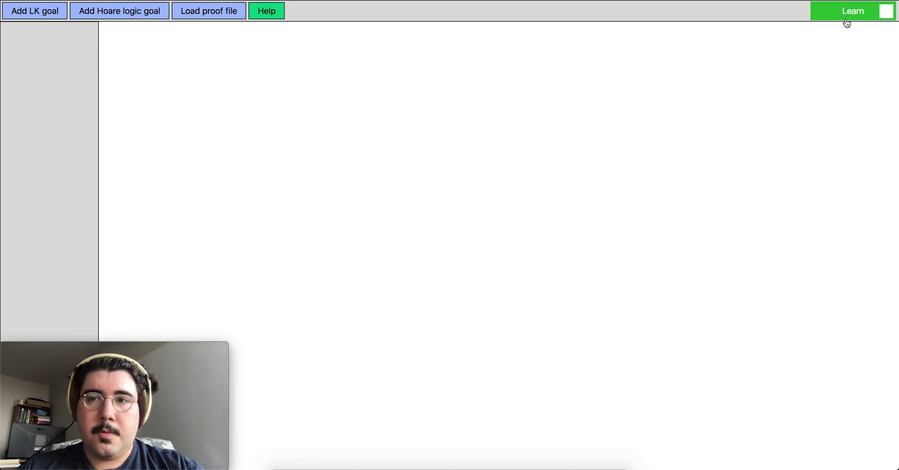
Switch the proving-mode toggle from green Learn to orange Automate.
click(863, 17)
click(864, 17)
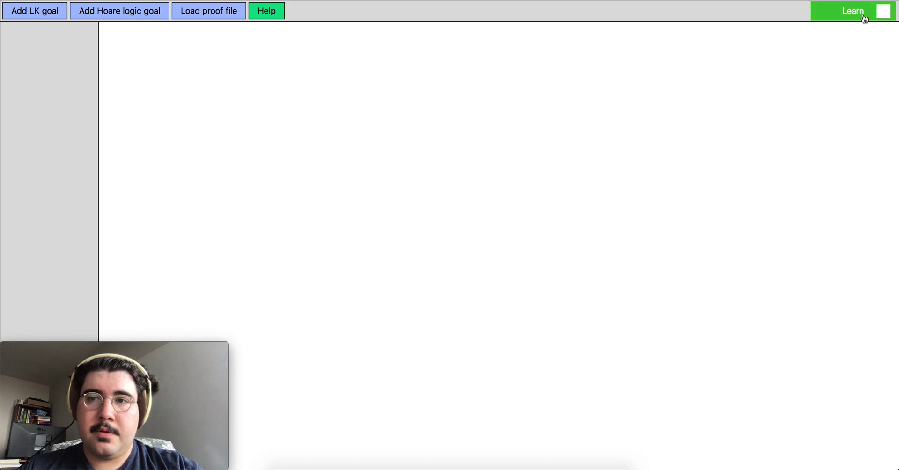
click(864, 18)
click(864, 18)
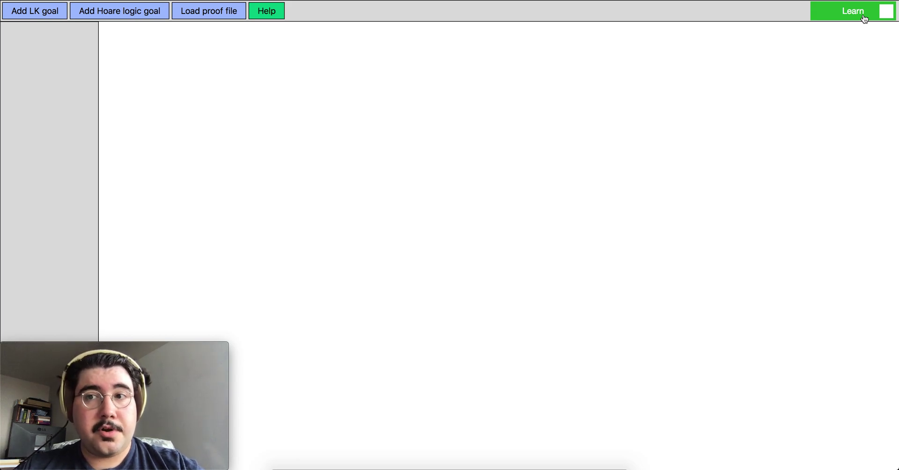
click(864, 18)
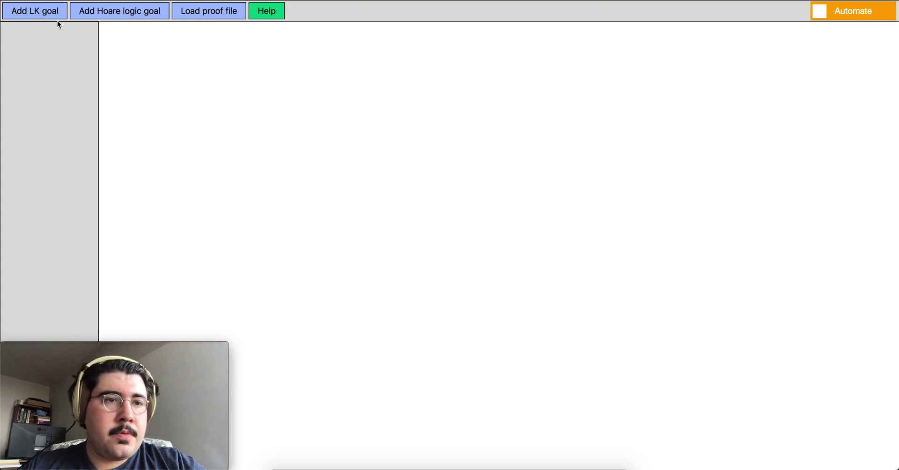
Add the LK goal |- p -> q -> p && q and compare its rules in Learn and Automate modes.
click(42, 12)
text(|- p )
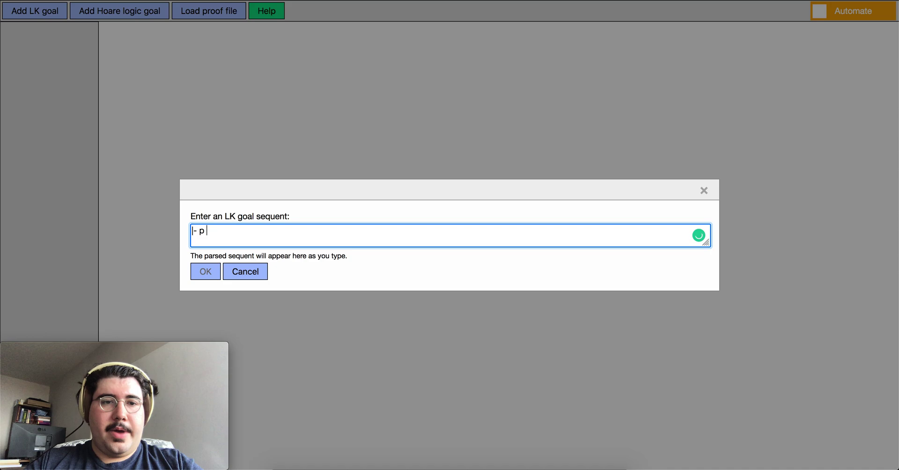
text(-> q -> p )
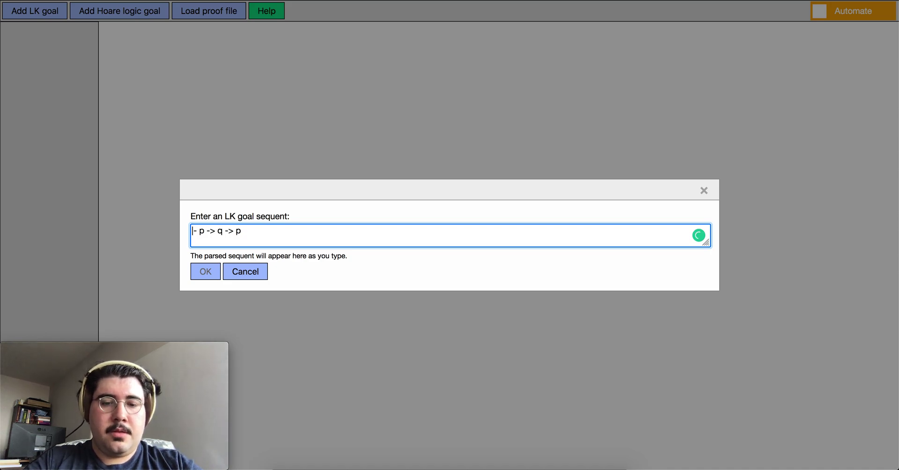
text(&& q)
click(209, 273)
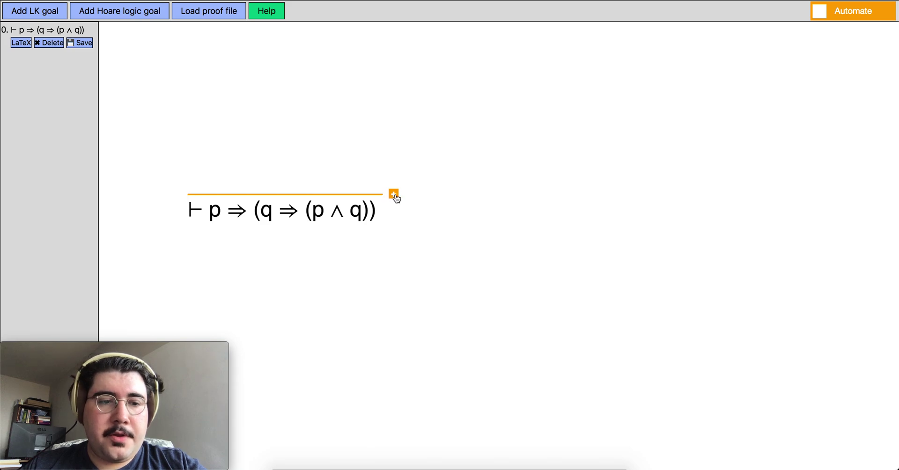
click(394, 196)
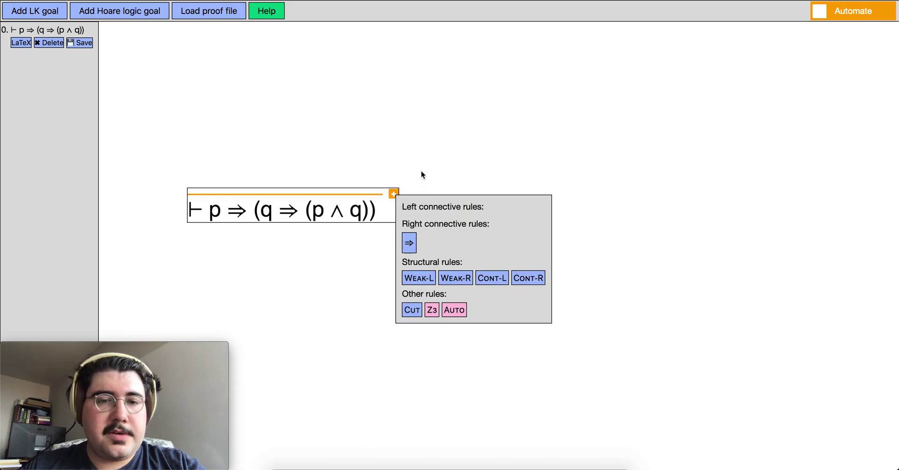
click(454, 167)
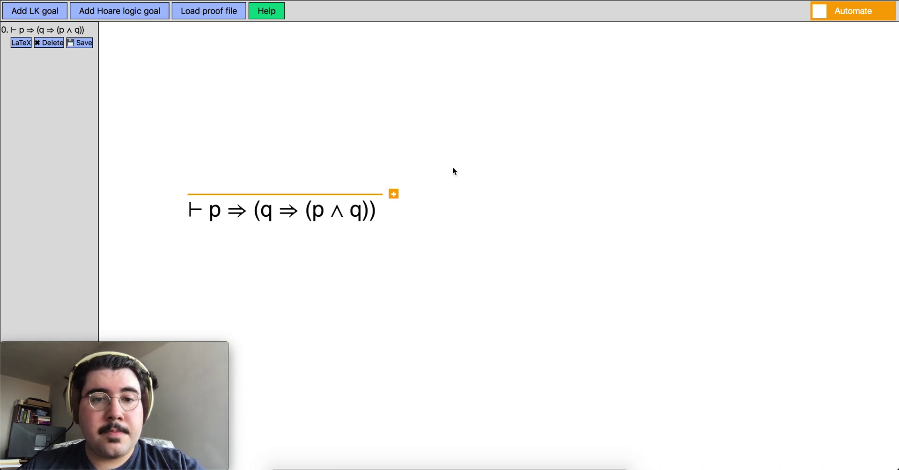
click(851, 10)
click(394, 194)
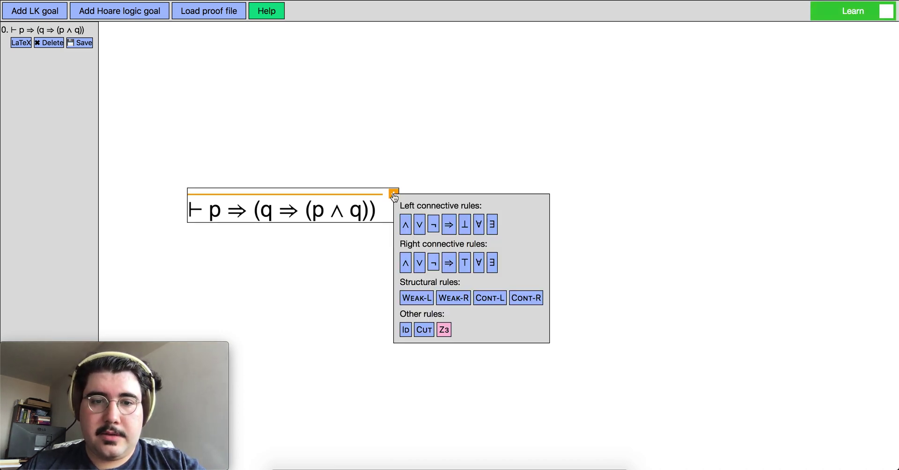
click(539, 146)
click(852, 10)
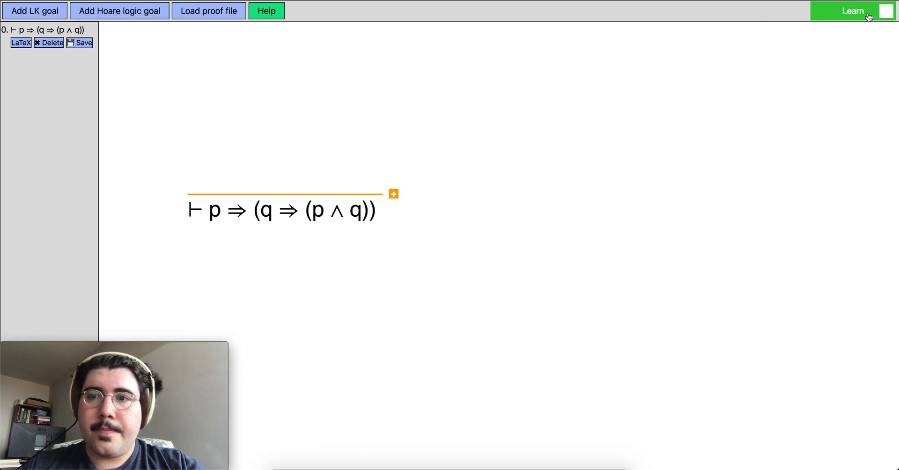
Apply ⇒-R twice to reach p, q ⊢ p ∧ q.
click(393, 194)
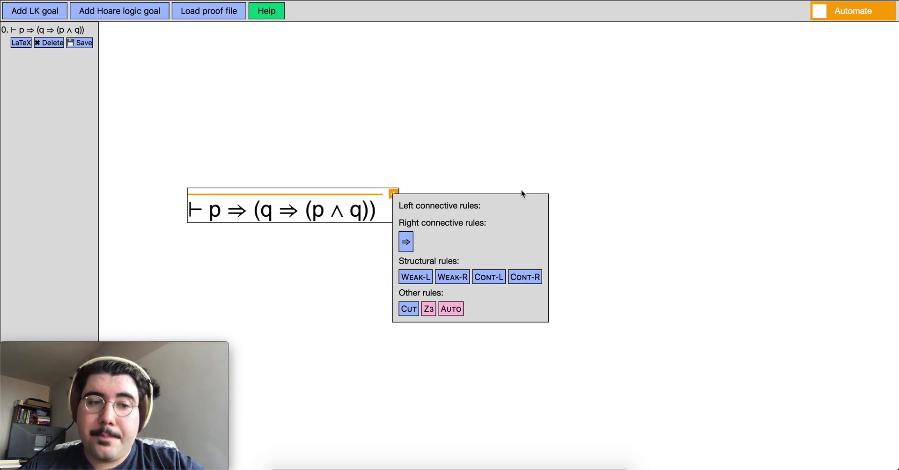
click(406, 243)
click(365, 160)
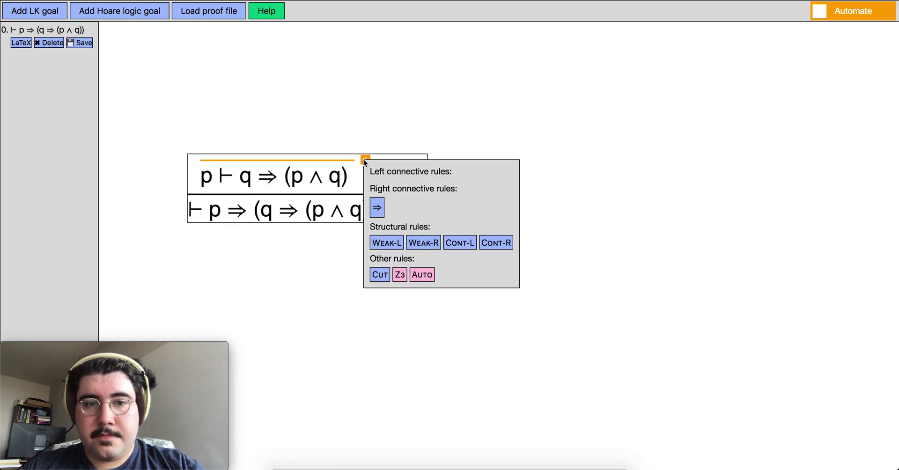
click(378, 208)
Undo both ⇒-R steps so only the original goal remains.
click(327, 126)
click(356, 103)
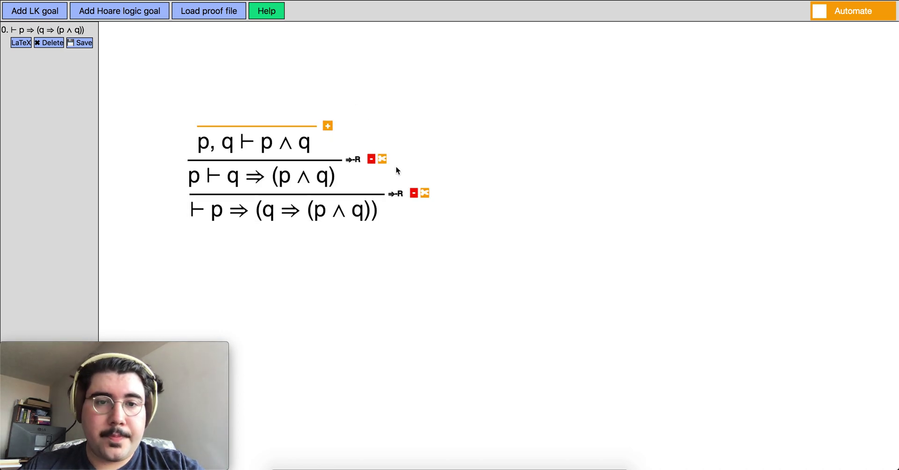
click(412, 194)
click(206, 264)
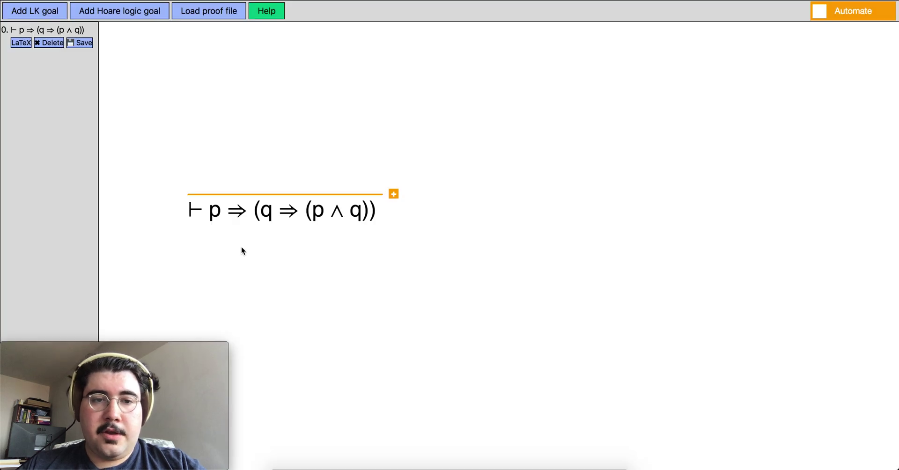
click(394, 194)
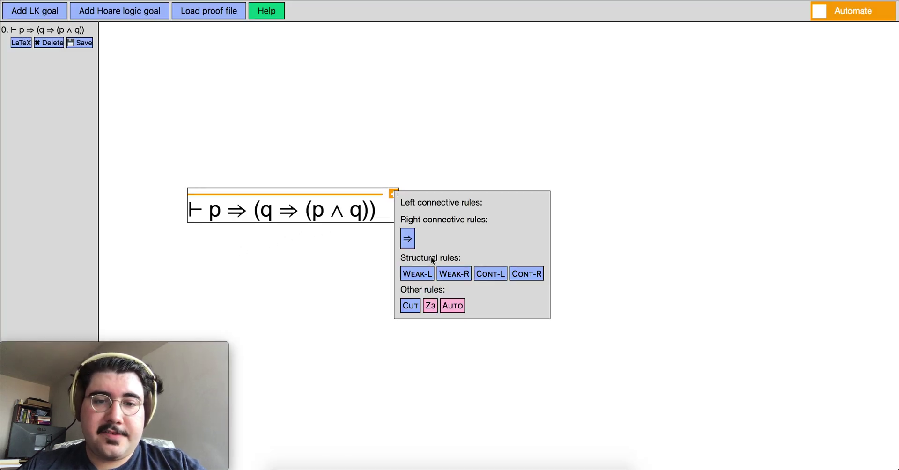
click(452, 306)
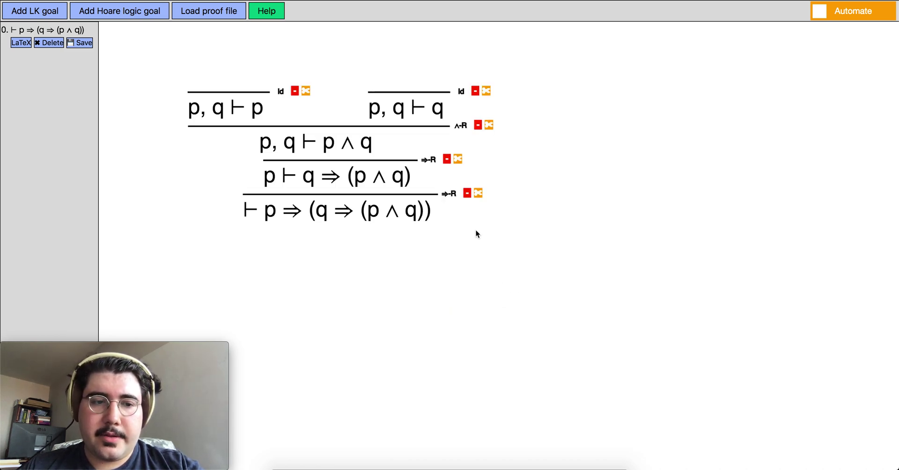
click(467, 192)
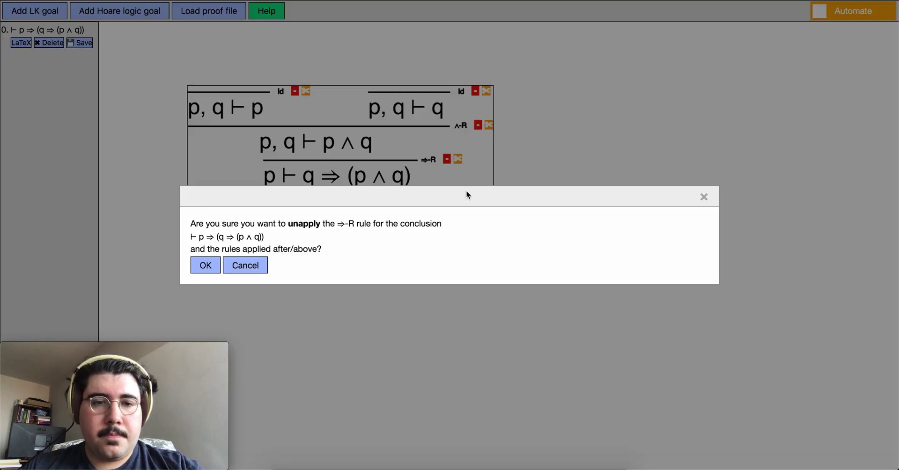
click(205, 265)
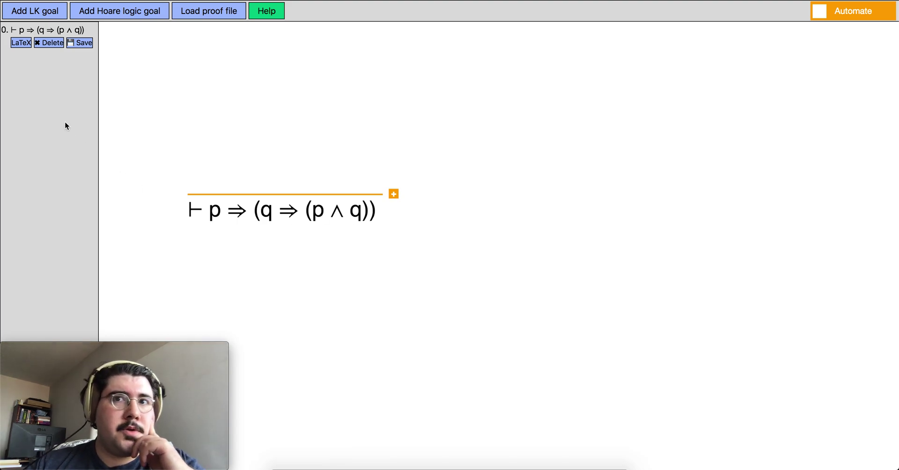
Delete goal 0 and bring up the Hoare triple entry prompt.
click(48, 44)
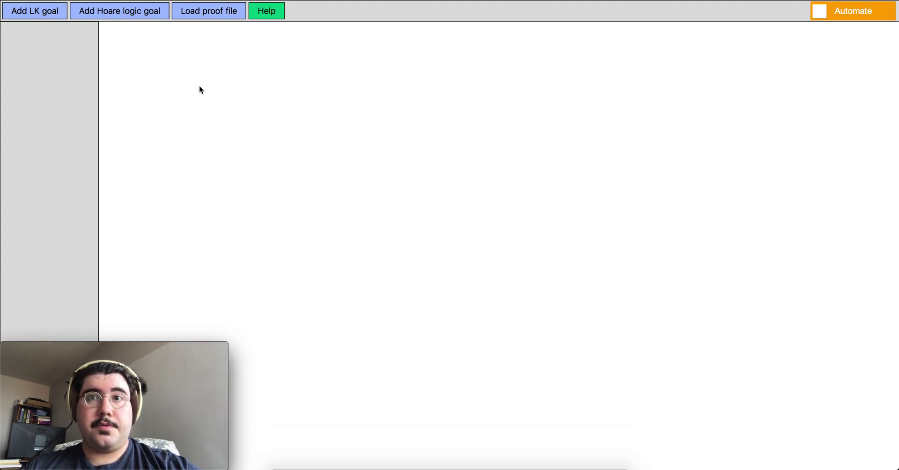
click(148, 13)
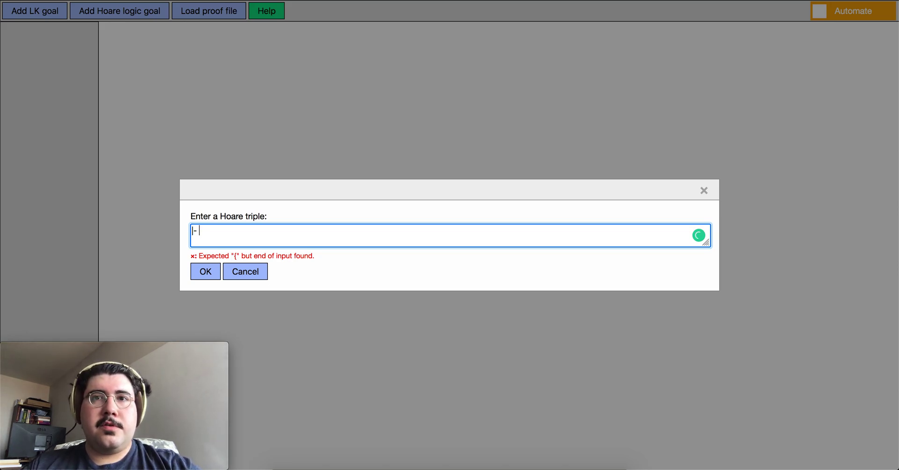
Enter and accept {T} if T then (x := 3) else (x := 5) {x = 3}, fixing the 'then' typo.
text({T})
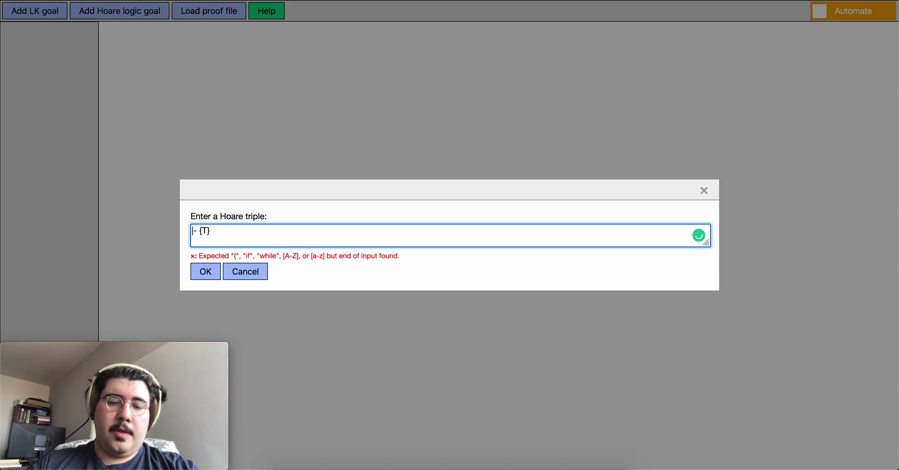
text( if )
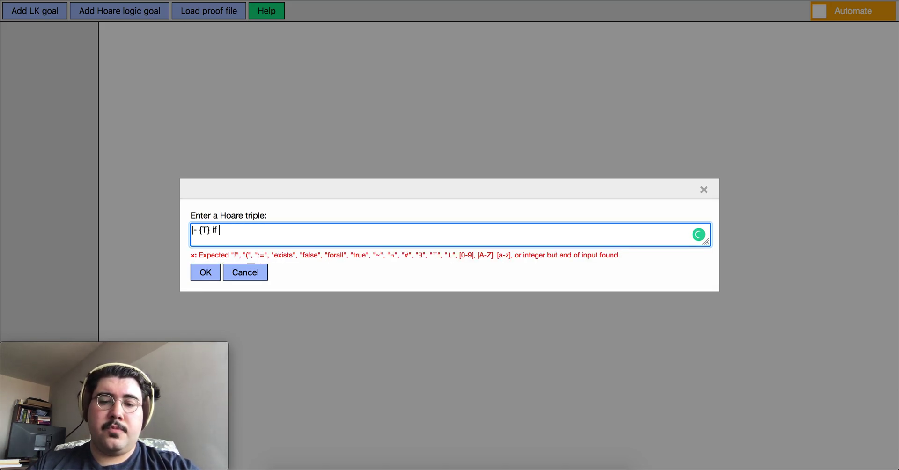
text(T tje)
key(BackSpace)
key(BackSpace)
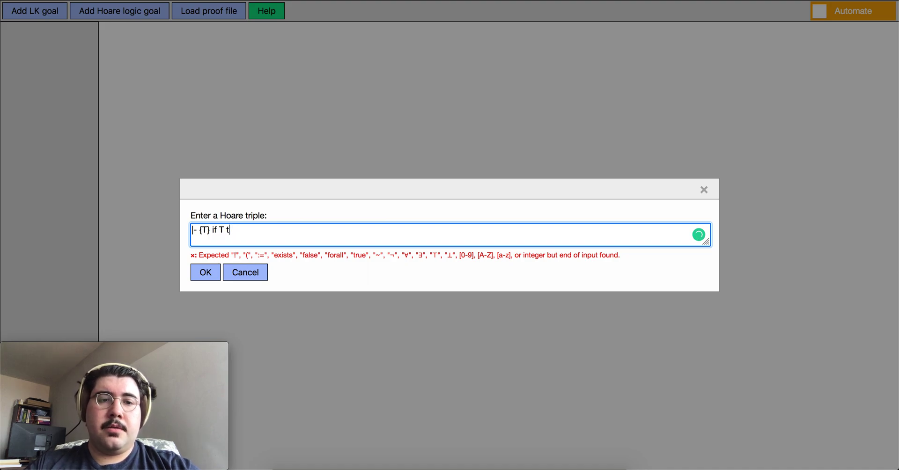
text(hen (x := )
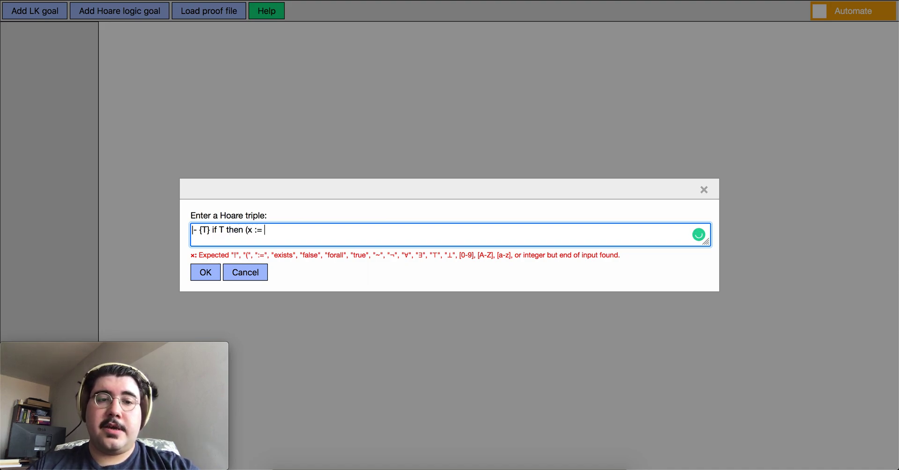
text(3) else )
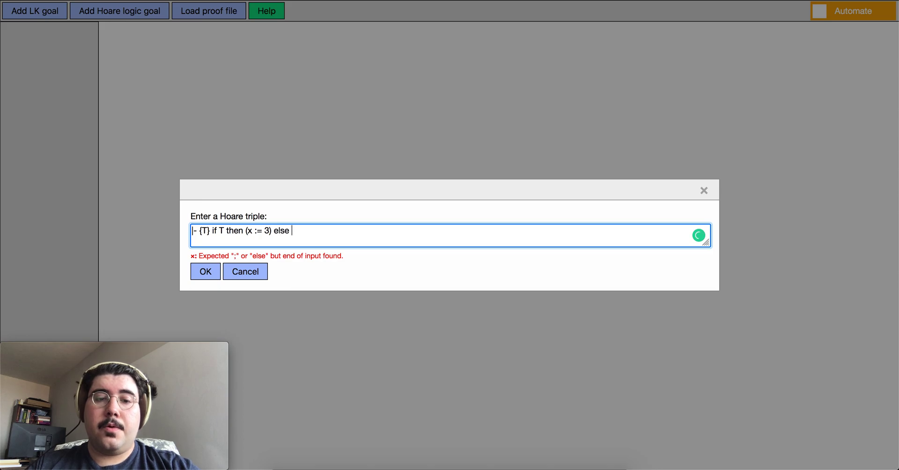
text((x := 5))
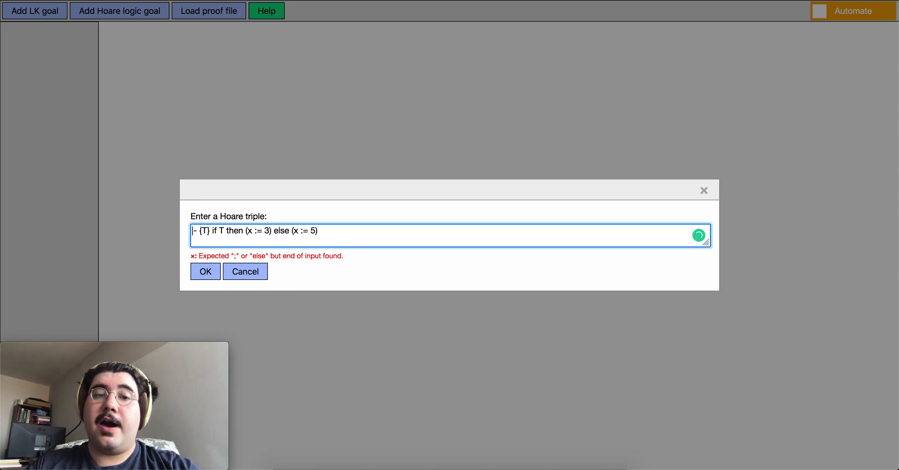
text( {)
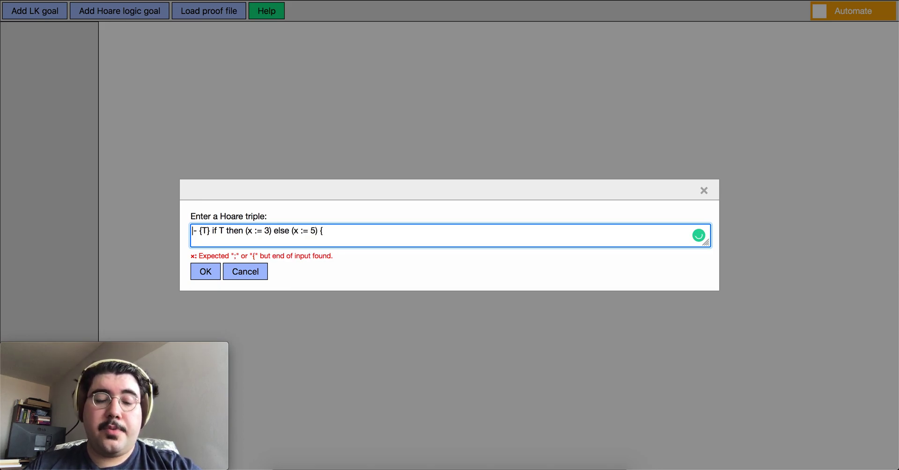
text(x = 3})
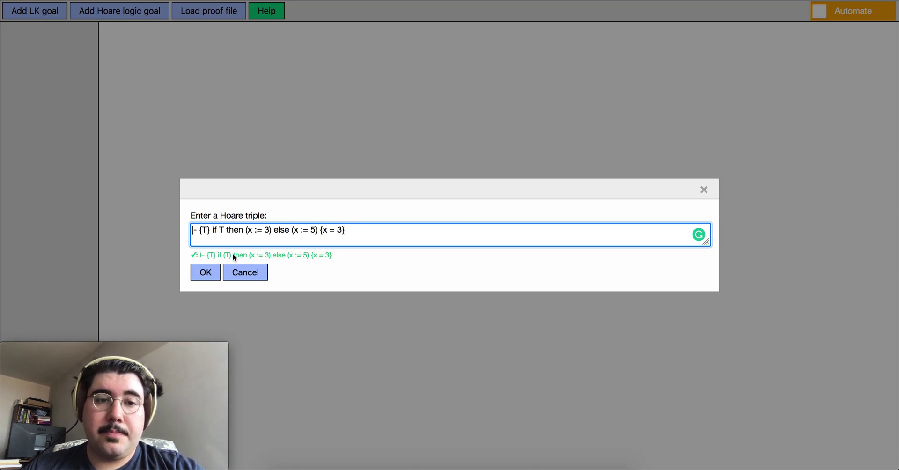
click(206, 272)
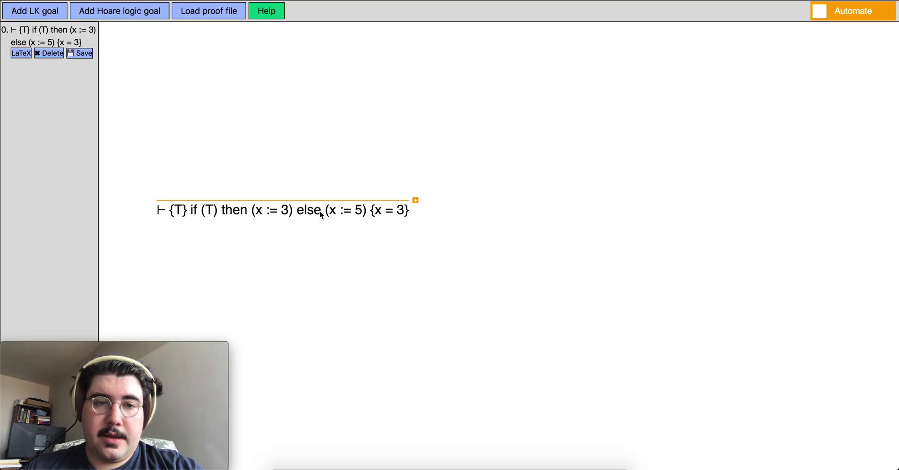
Apply the Cond rule to the if-then-else goal, producing then and else premises.
click(416, 201)
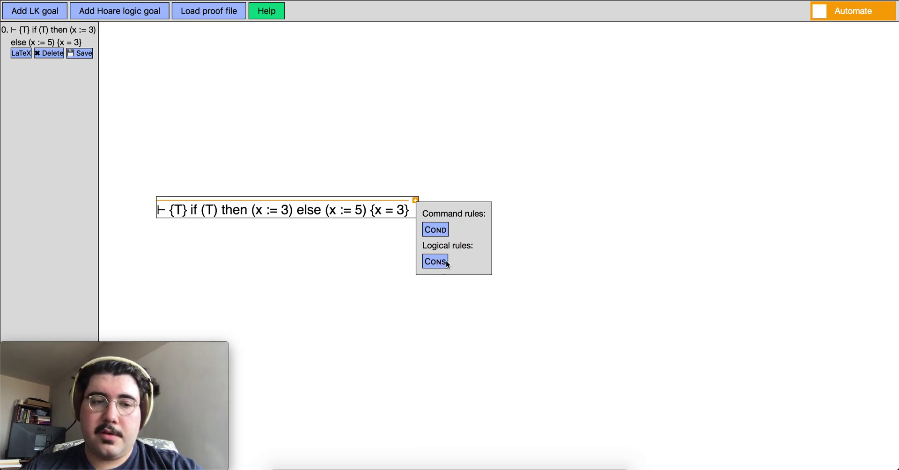
click(437, 230)
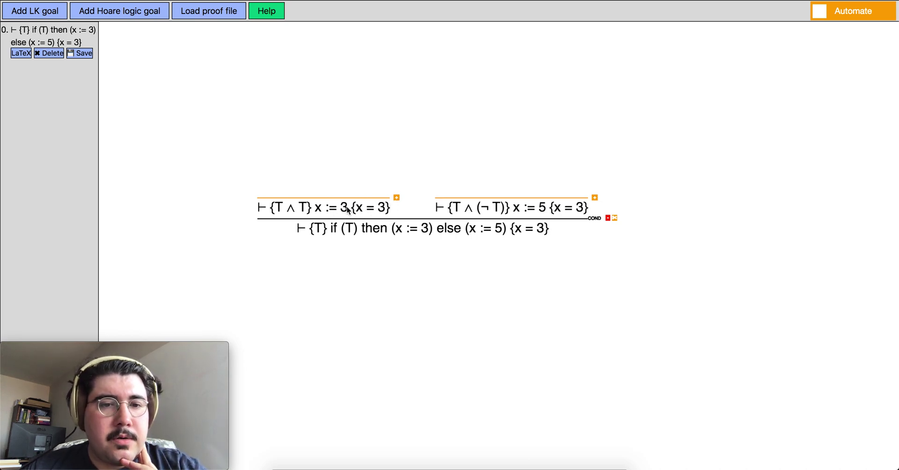
click(397, 198)
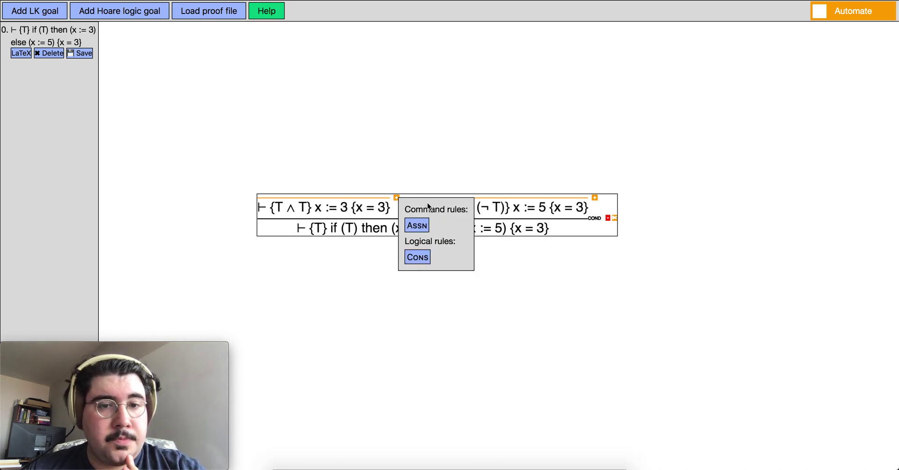
Apply Cons to the then-branch premise with 3 = 3 as first middle formula, second left blank.
click(411, 177)
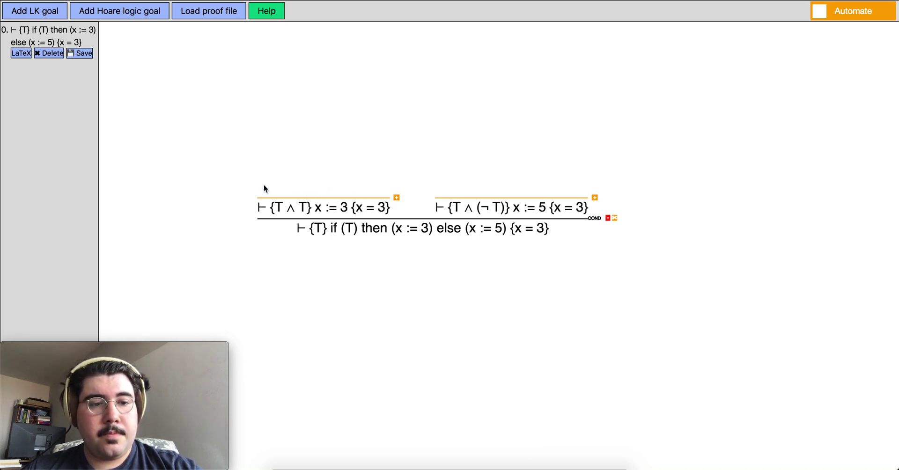
click(396, 198)
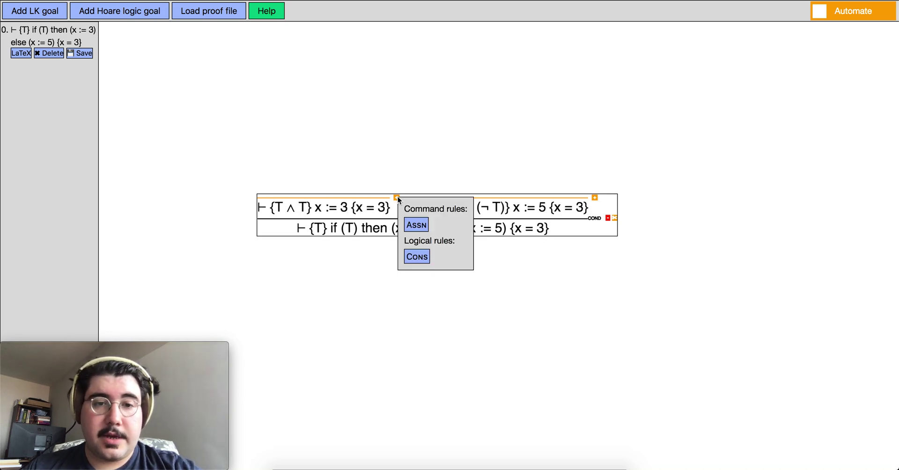
click(423, 257)
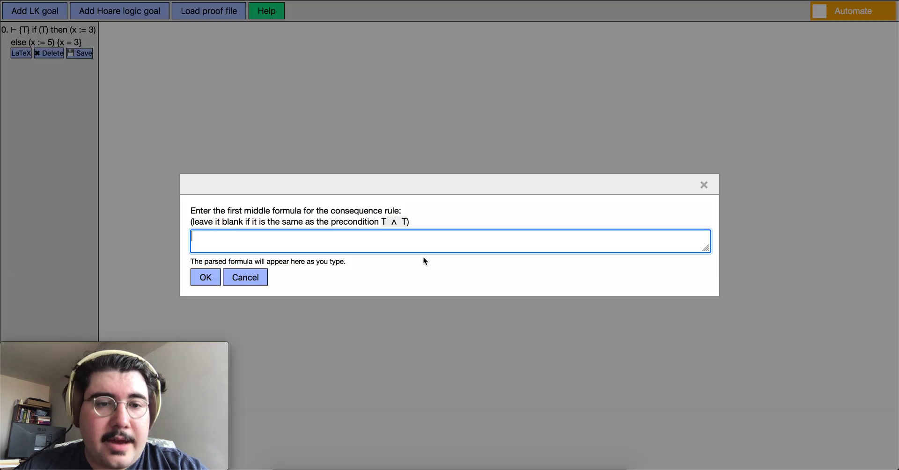
drag(400, 191, 436, 313)
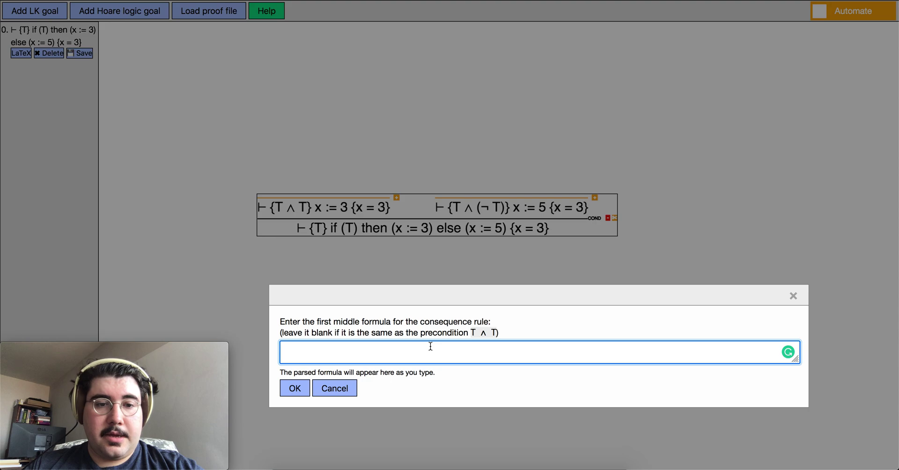
text(3 = 3)
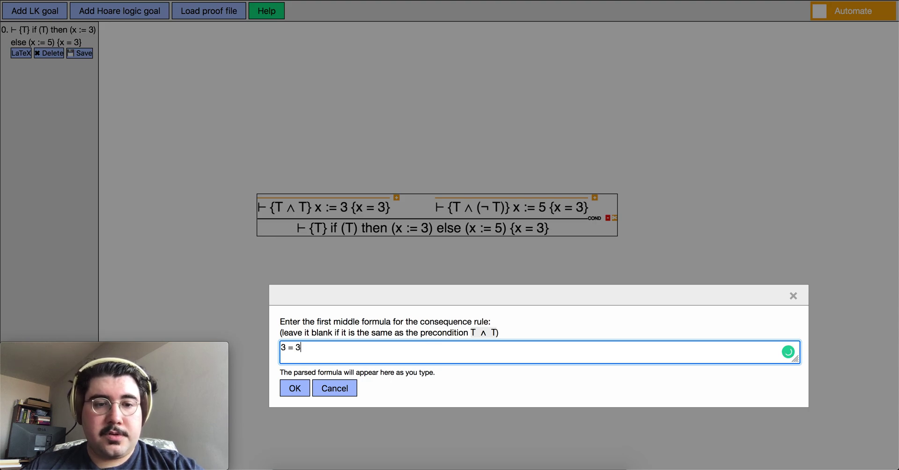
click(294, 391)
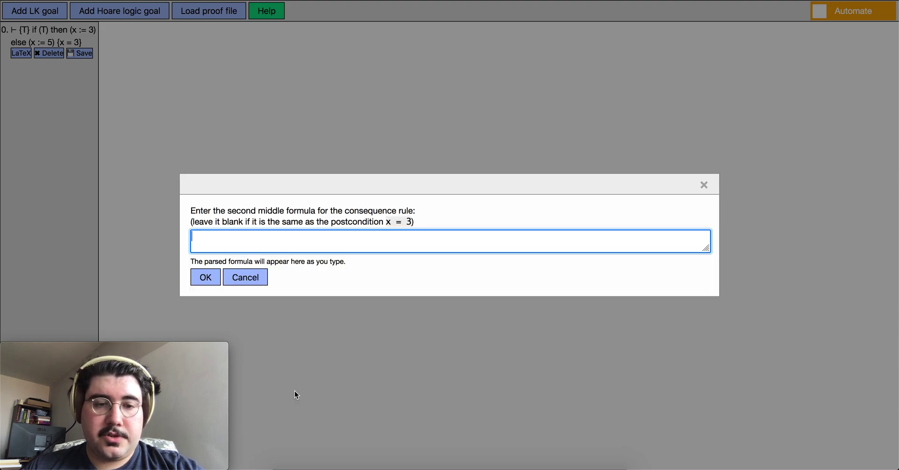
drag(227, 193, 241, 199)
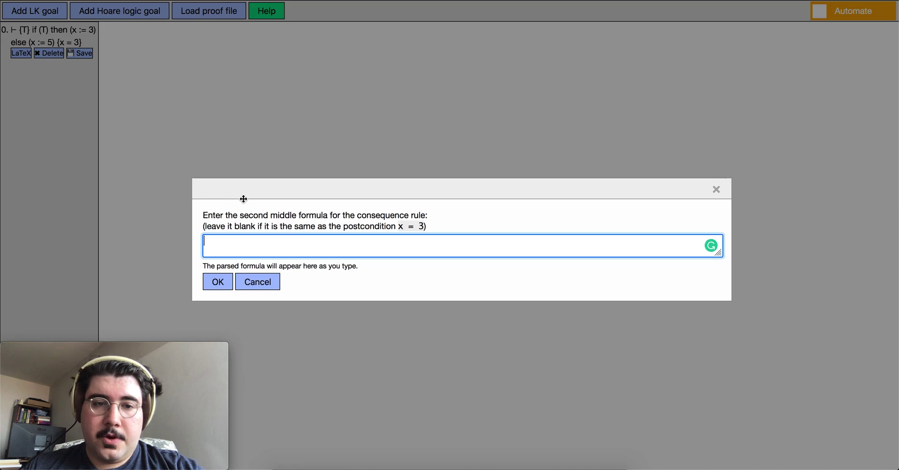
click(219, 284)
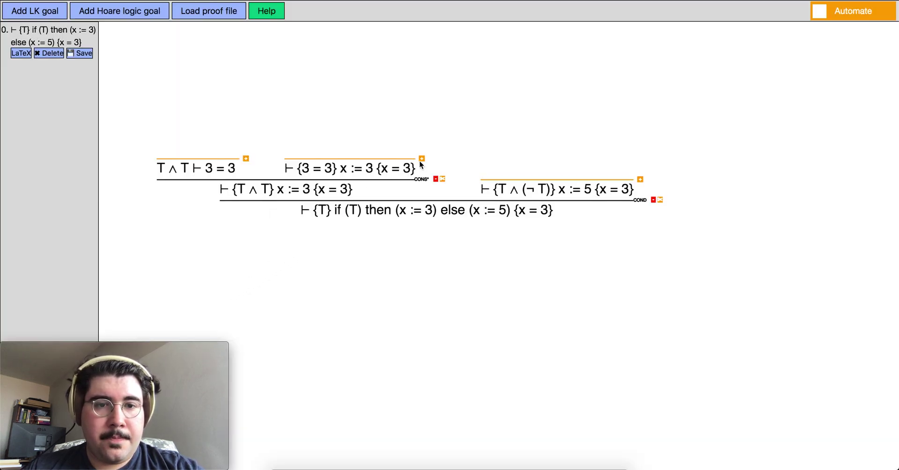
Close ⊢ {3 = 3} x := 3 {x = 3} with Assn, then apply Cons to the else-branch goal.
click(422, 159)
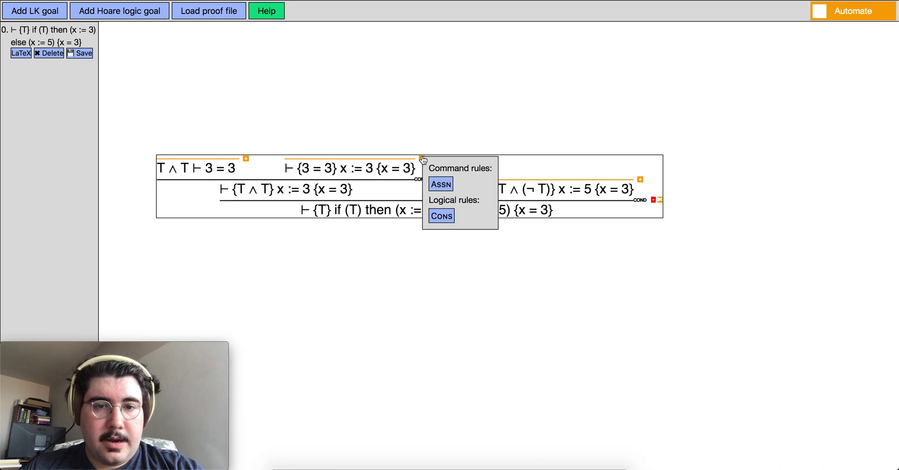
click(444, 185)
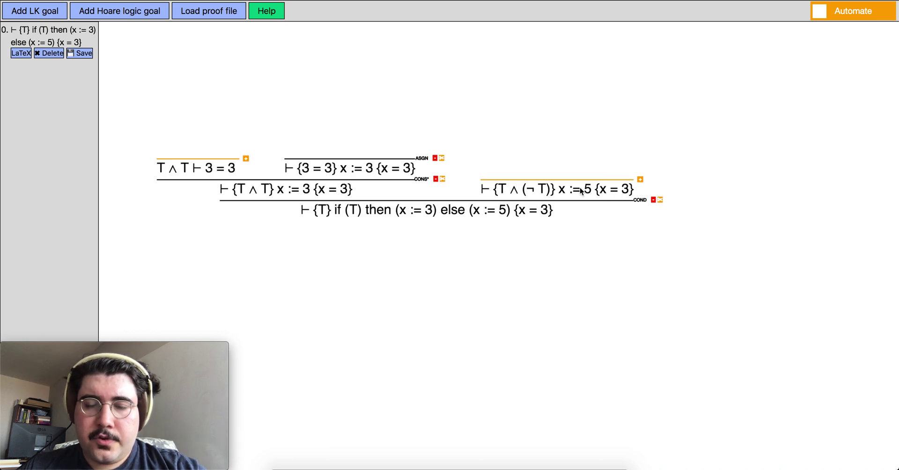
click(640, 179)
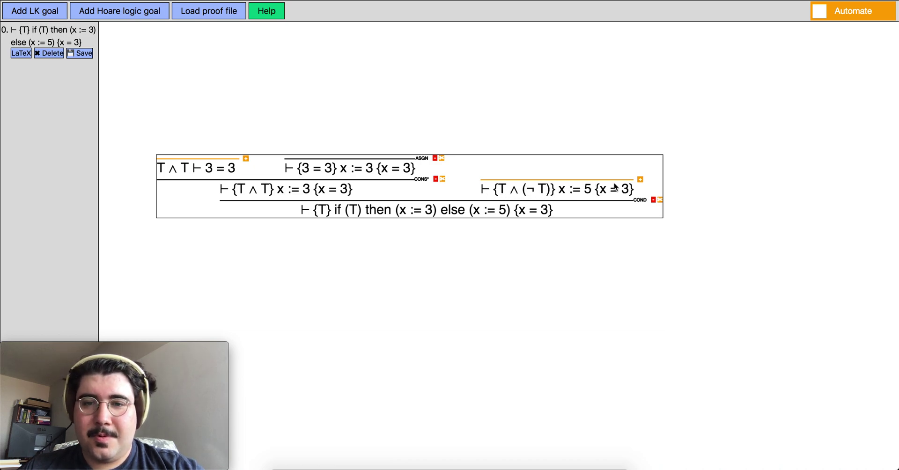
click(641, 180)
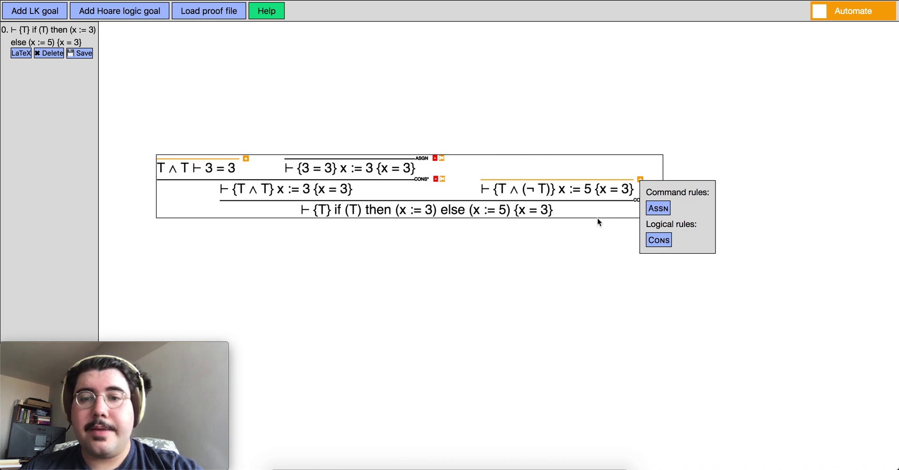
click(660, 241)
Use 5 = 3 as first middle formula, second blank, then close {5 = 3} x := 5 {x = 3} by Assn.
drag(462, 191, 483, 236)
text(5 = 3)
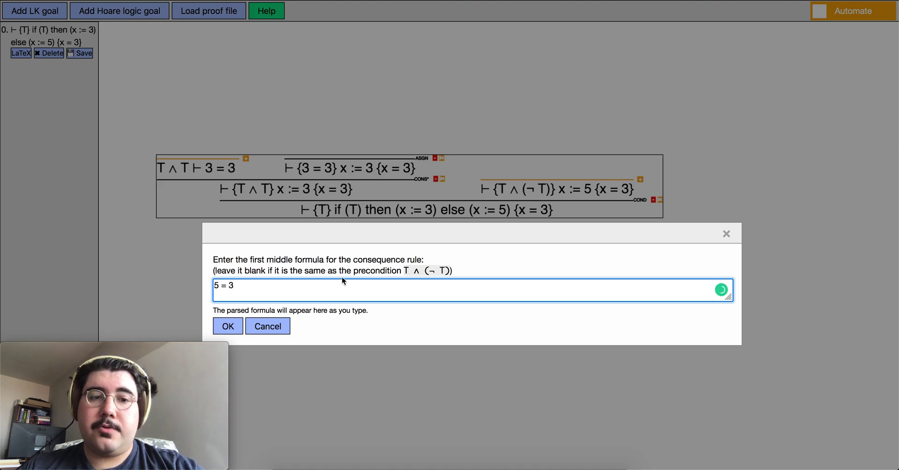
click(233, 325)
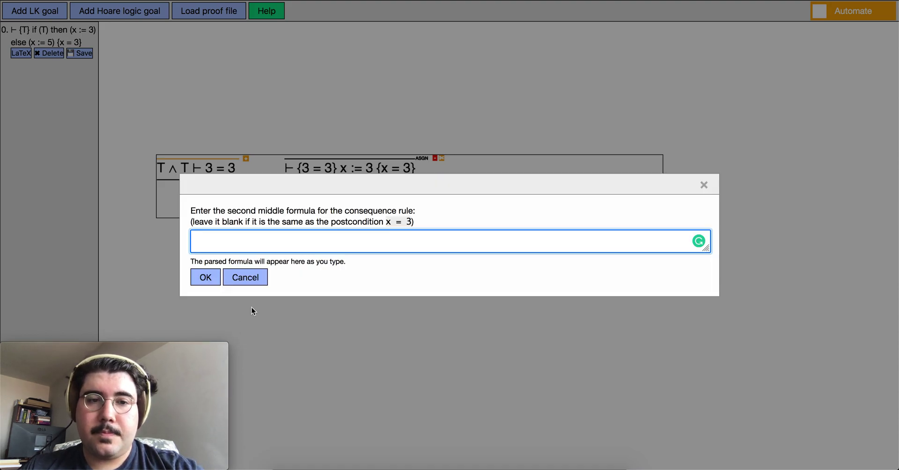
click(198, 280)
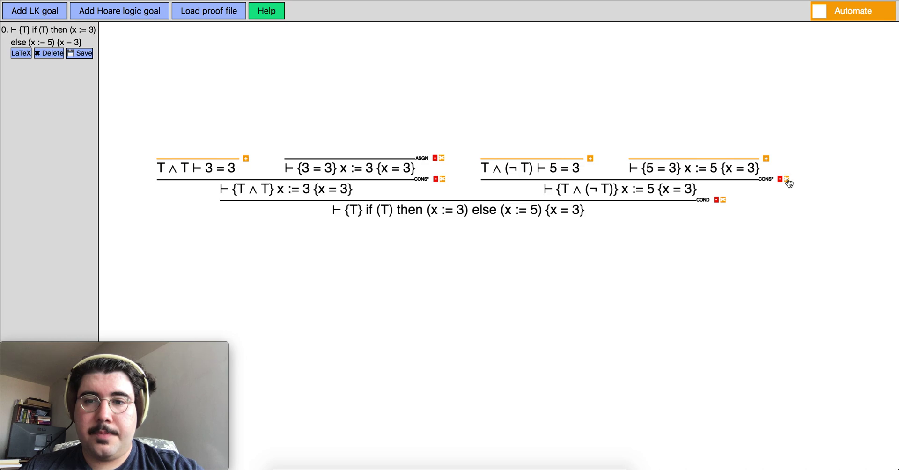
click(767, 160)
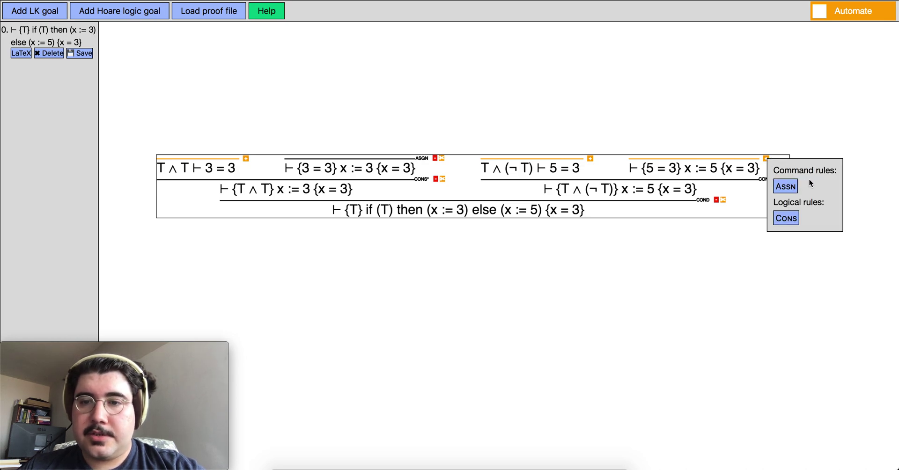
click(786, 187)
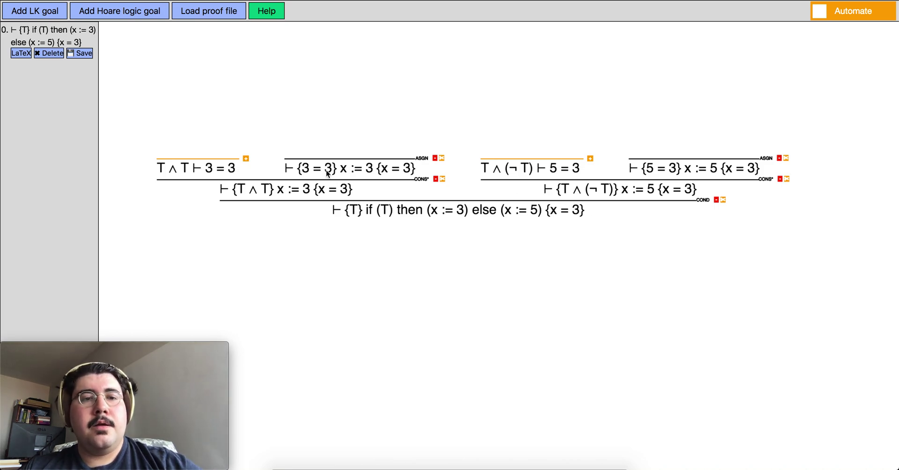
Bring up the LK rule list (∧-L, Cut, Z3, Auto) for side goal T ∧ T ⊢ 3 = 3.
click(246, 159)
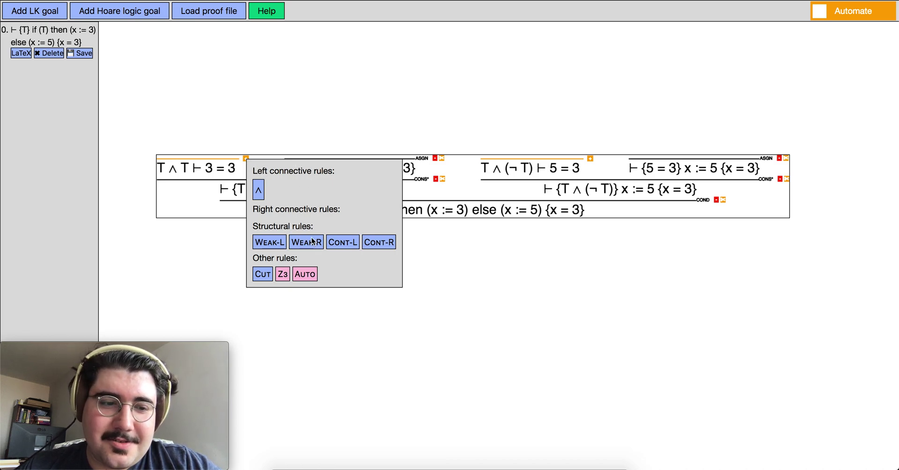
click(222, 177)
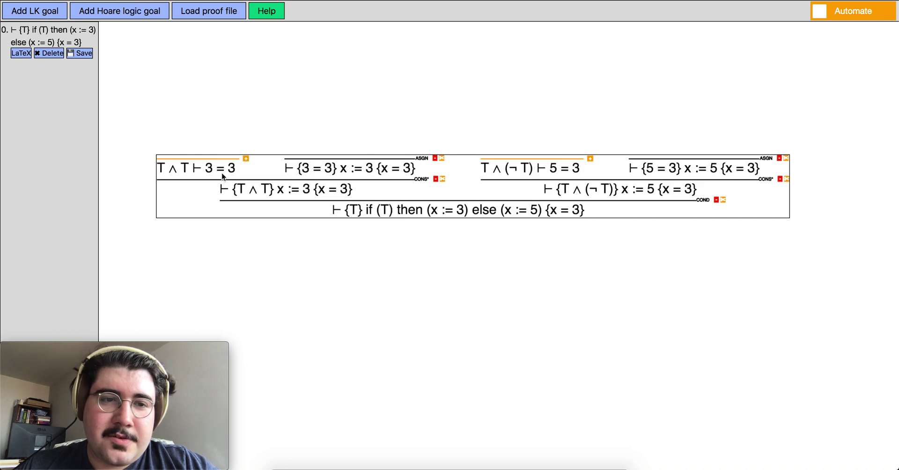
click(248, 159)
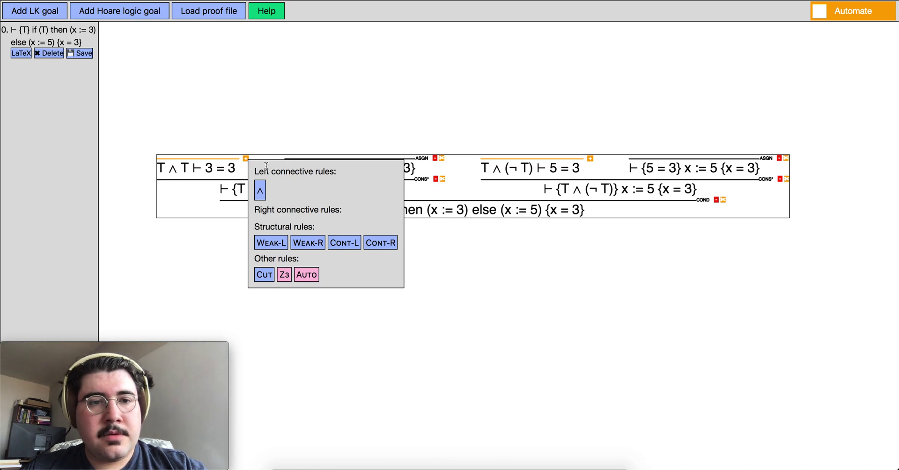
click(229, 175)
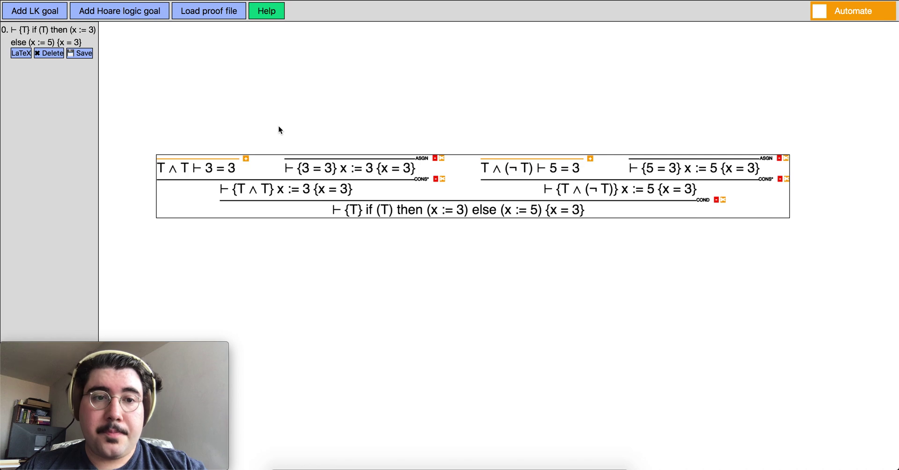
click(246, 159)
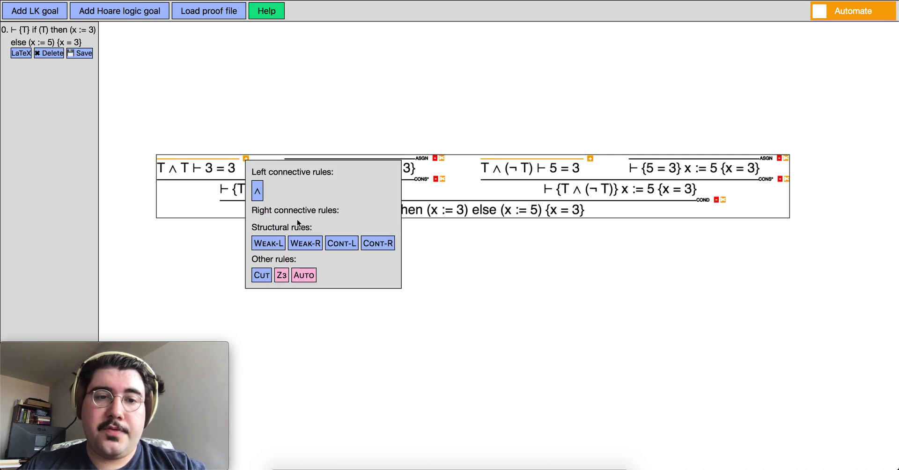
click(282, 115)
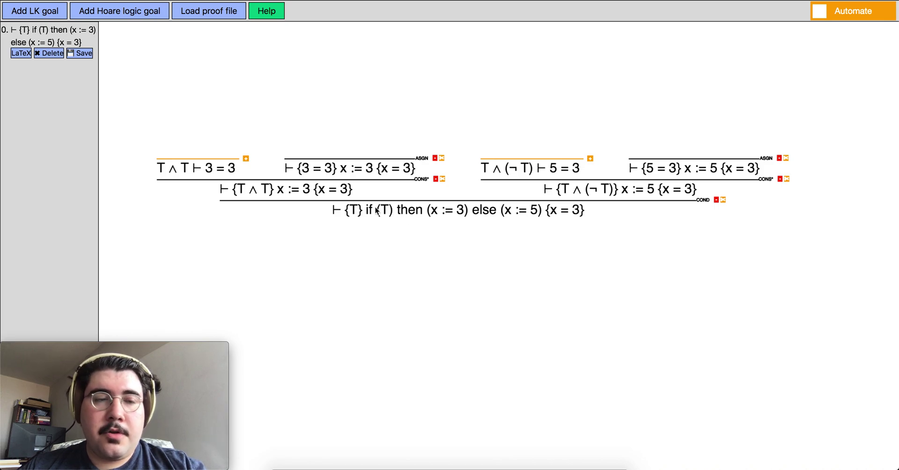
click(246, 159)
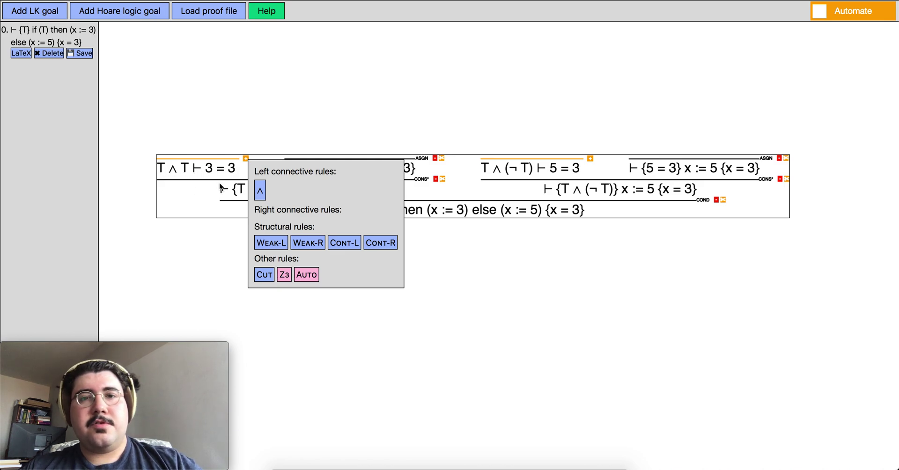
Close side goals T ∧ T ⊢ 3 = 3 and T ∧ (¬ T) ⊢ 5 = 3 with Z3.
click(285, 275)
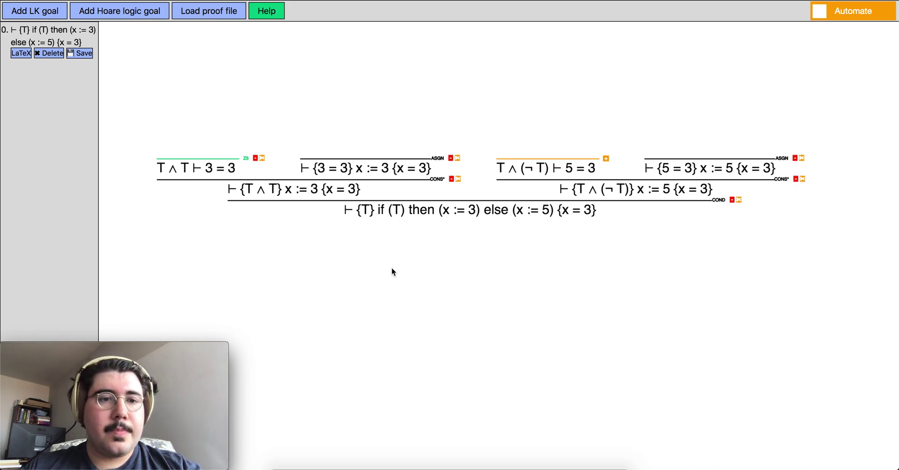
click(606, 159)
click(642, 273)
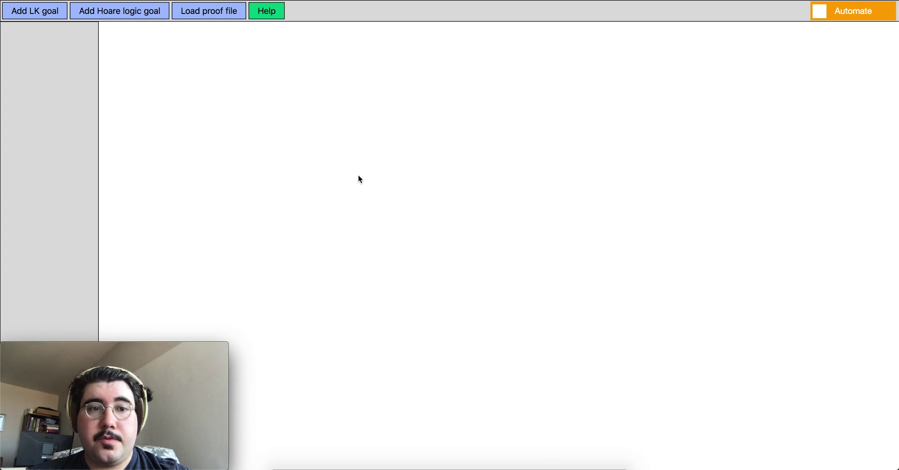
Add the LK goal |- f(x) = f(y) -> x = y as new goal 0.
click(51, 14)
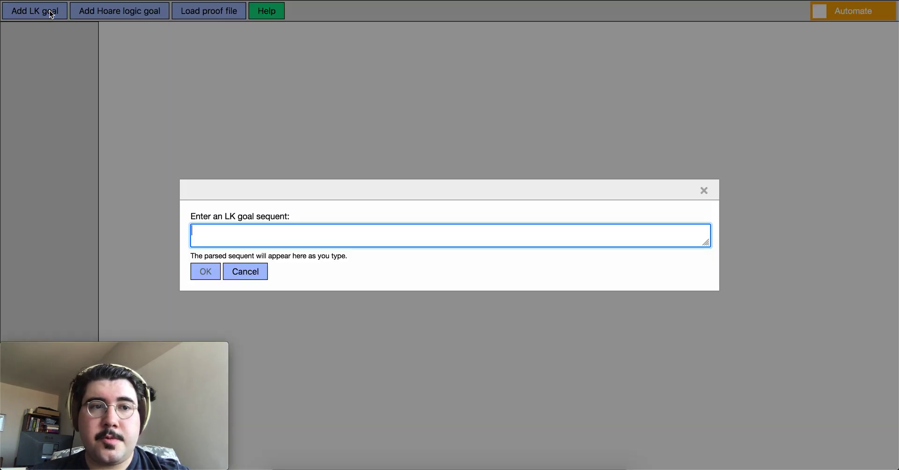
text(|- )
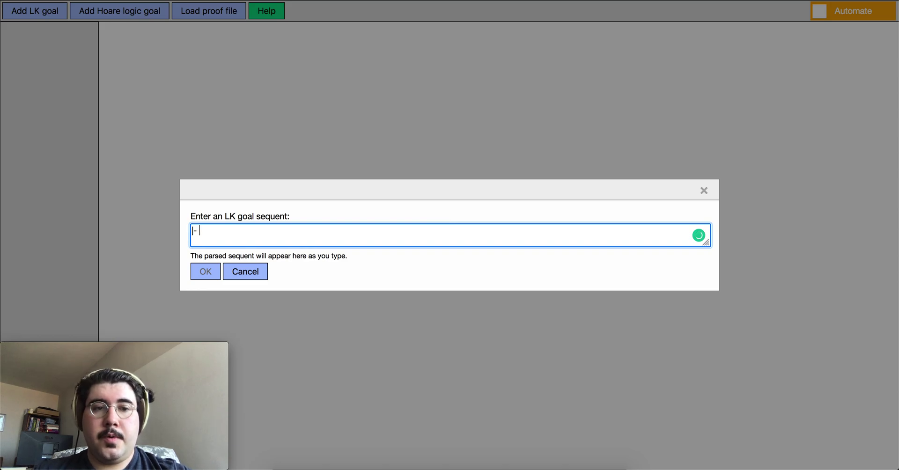
text(f(x) = f)
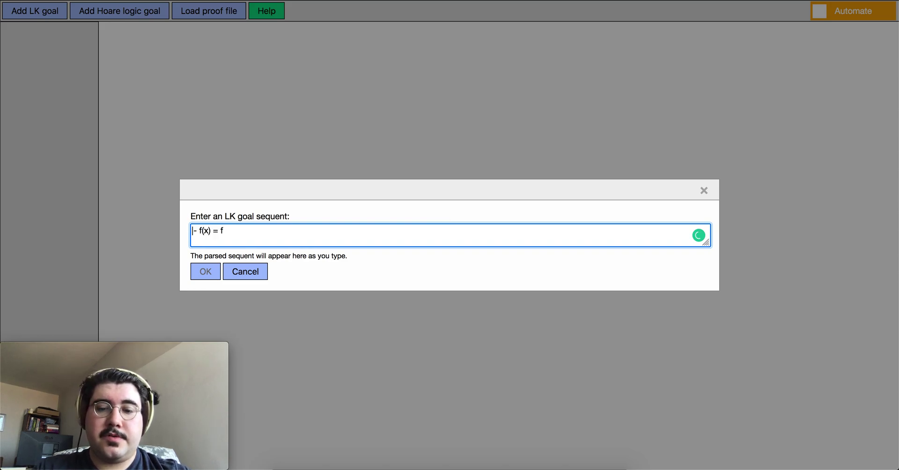
text((y) -> x = y)
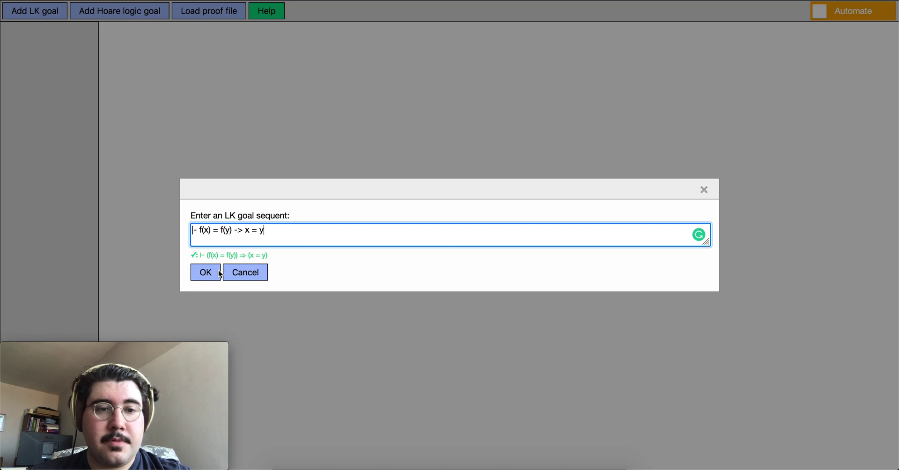
click(205, 275)
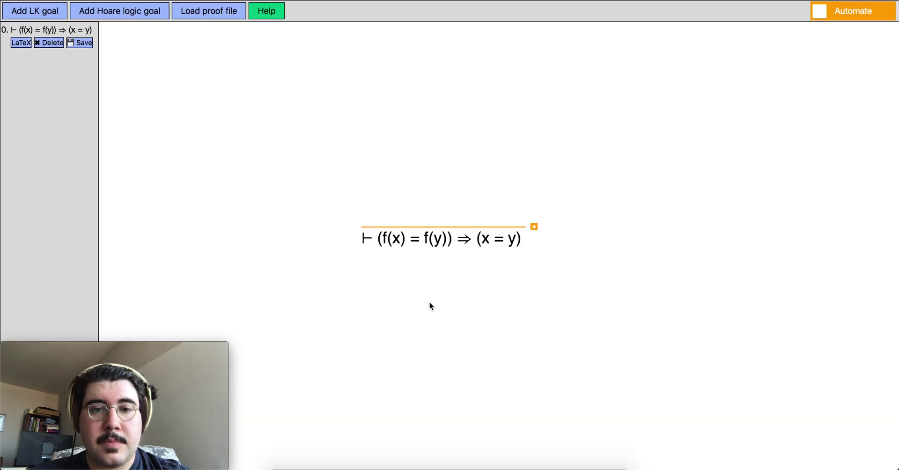
click(534, 228)
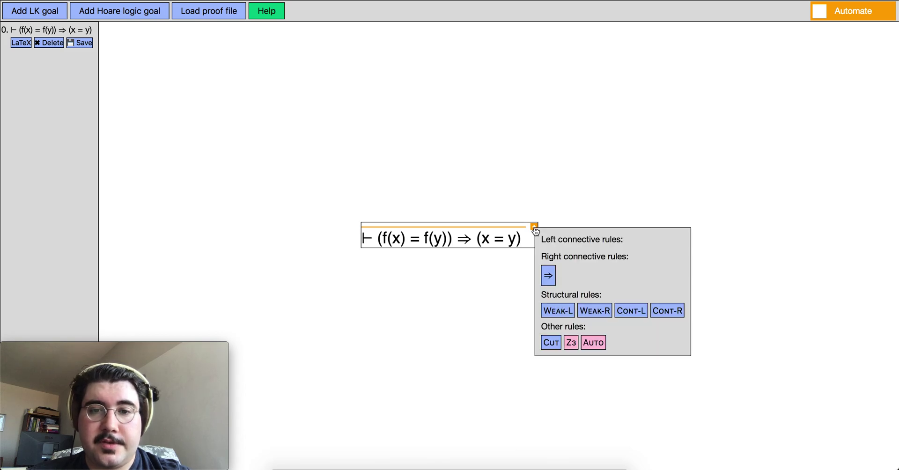
Run Z3 on ⊢ (f(x) = f(y)) ⇒ (x = y) and move its counterexample dialog off the goal.
click(571, 344)
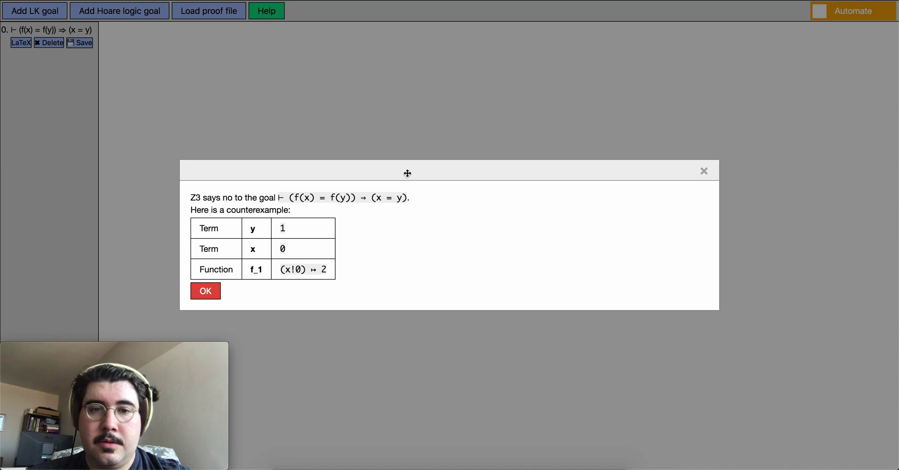
drag(407, 173, 539, 46)
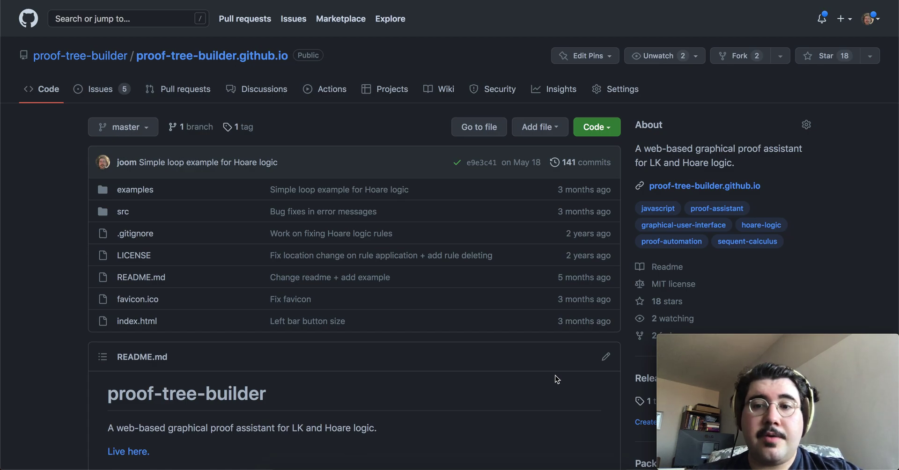
scroll(556, 376, down, 4)
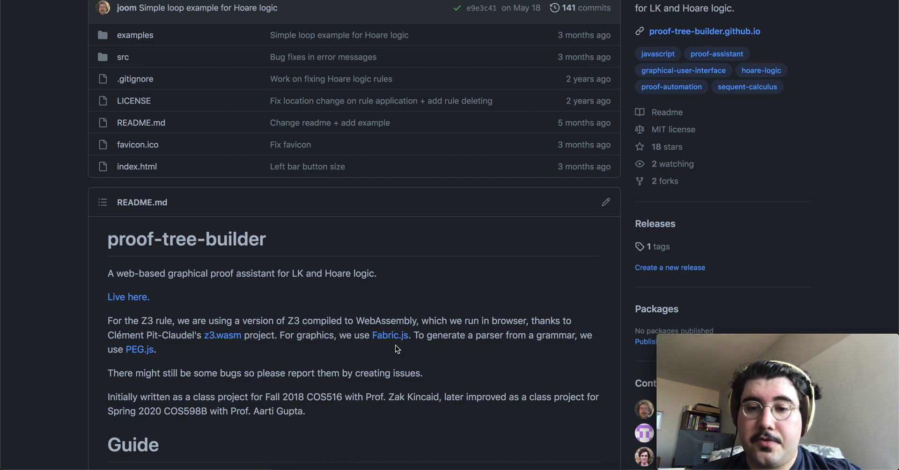
scroll(395, 345, up, 5)
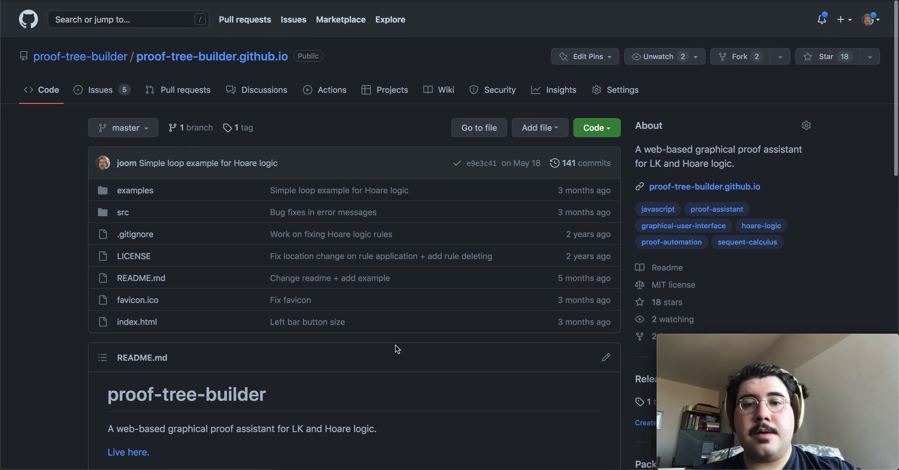